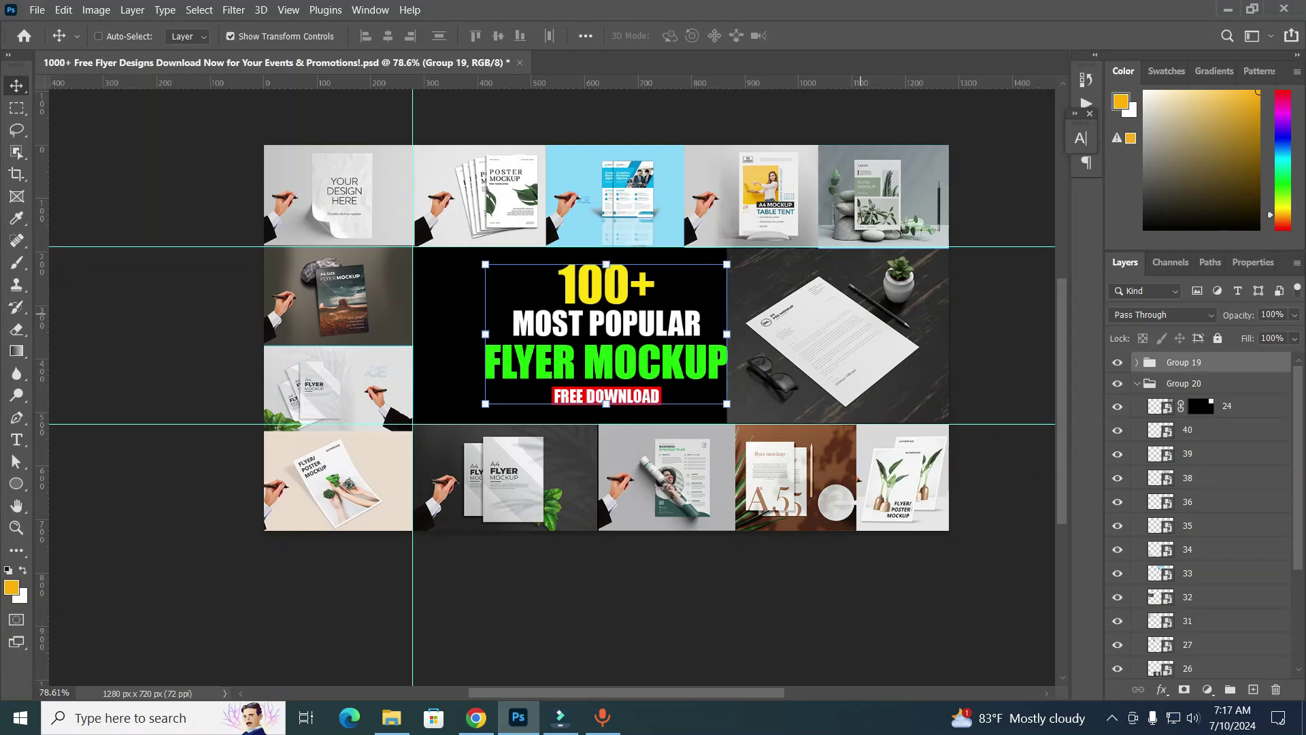
# Scroll through the mockup folder contents in File Explorer
pyautogui.scroll(1, 632, 298)
pyautogui.scroll(5, 631, 298)
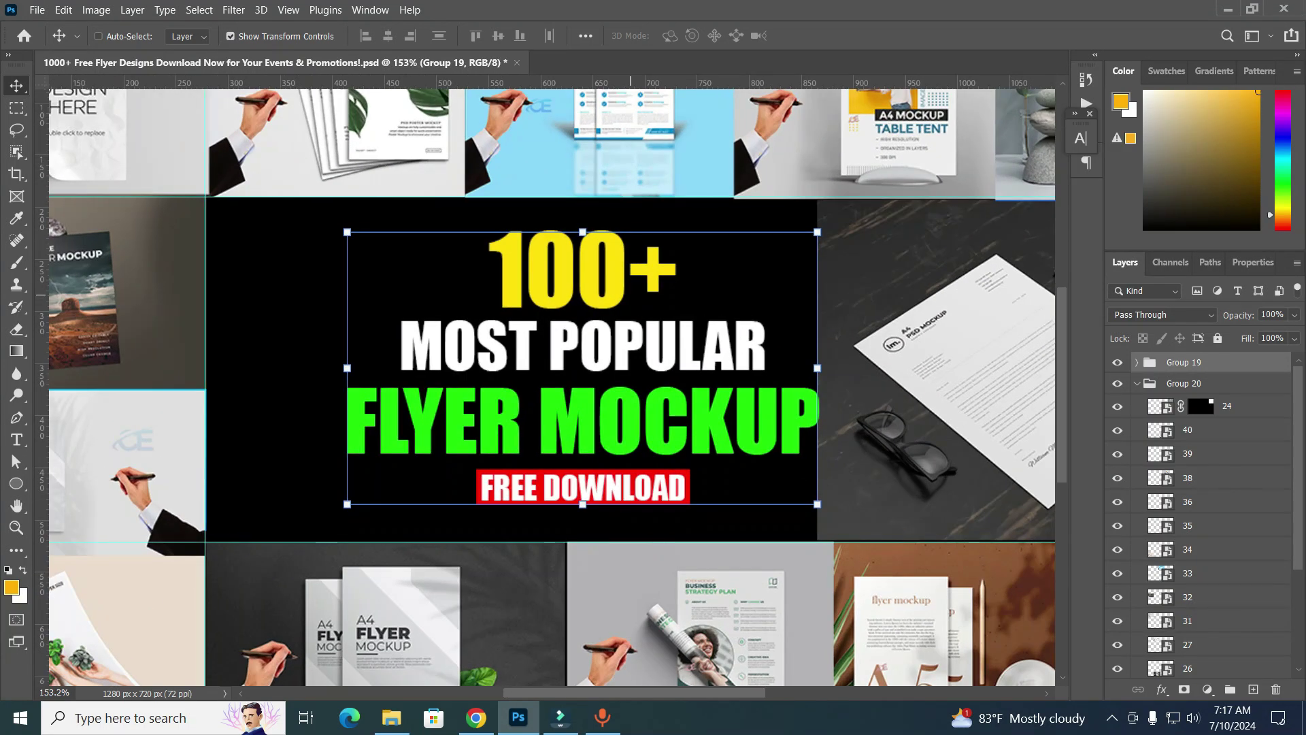
pyautogui.scroll(-2, 630, 290)
pyautogui.scroll(-1, 558, 476)
pyautogui.scroll(2, 472, 477)
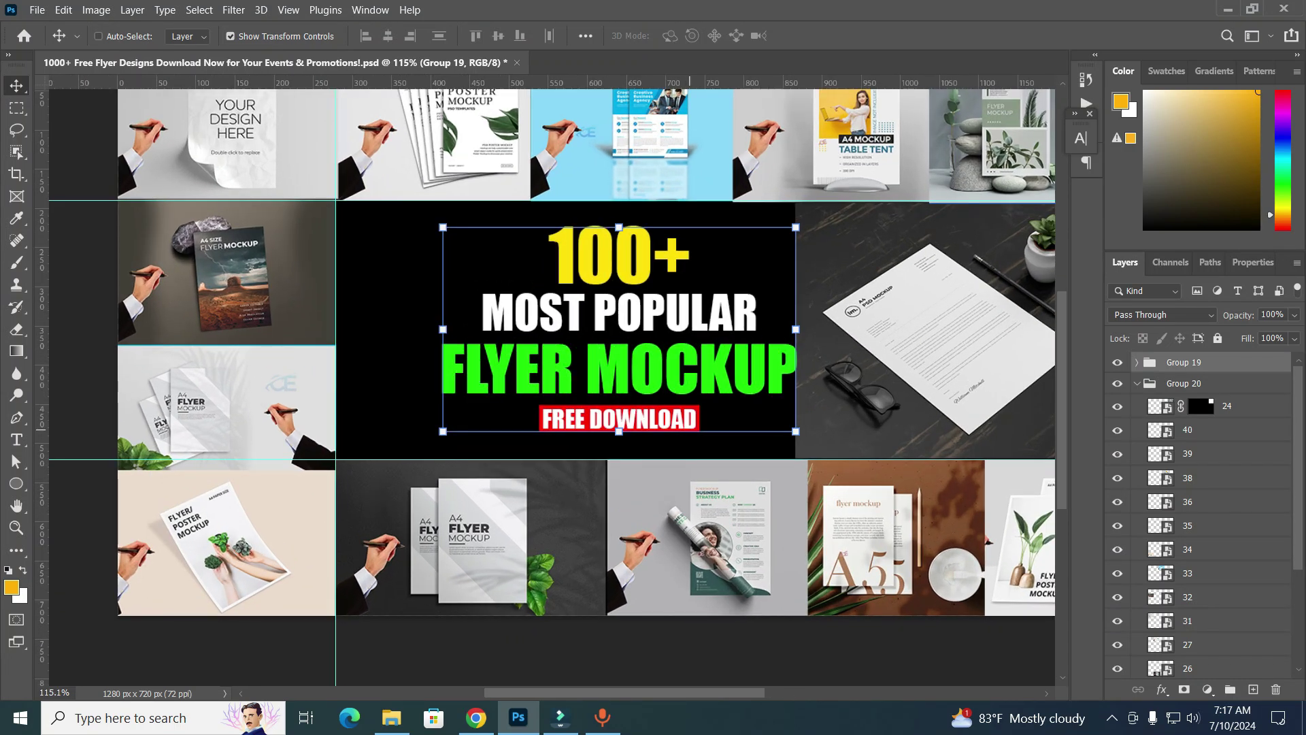
pyautogui.scroll(-1, 667, 381)
pyautogui.scroll(-1, 667, 381)
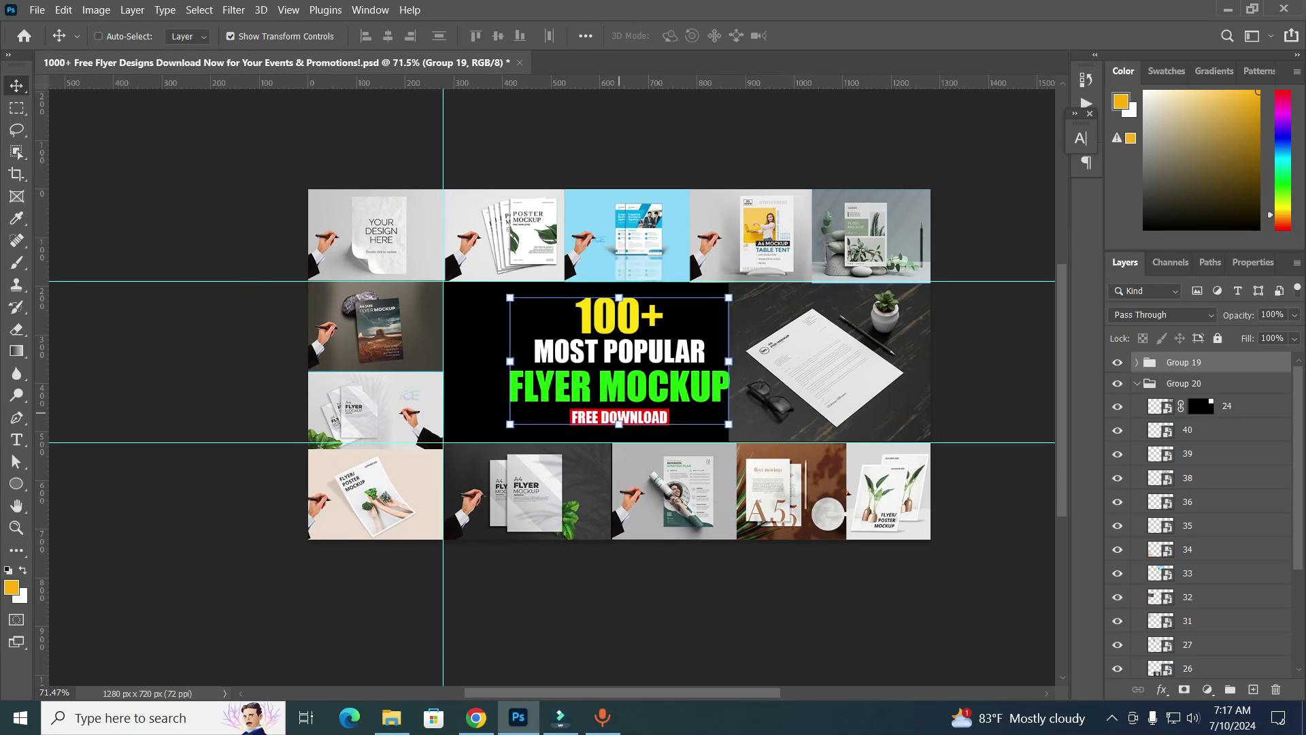
pyautogui.scroll(2, 667, 381)
pyautogui.scroll(1, 667, 381)
pyautogui.scroll(-2, 667, 381)
pyautogui.scroll(1, 582, 384)
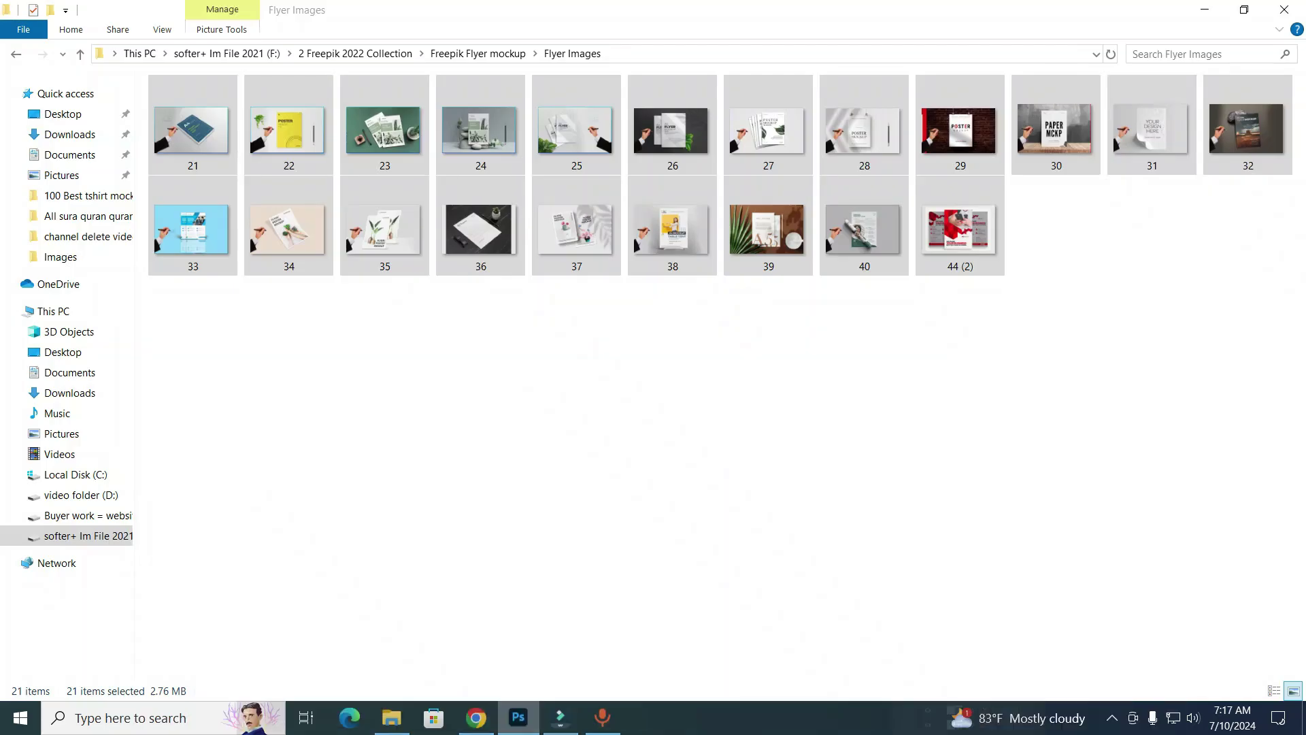
# Check the Flyer design for mockup folder, then return to Freepik Flyer mockup
pyautogui.hotkey('alt', 'Tab')
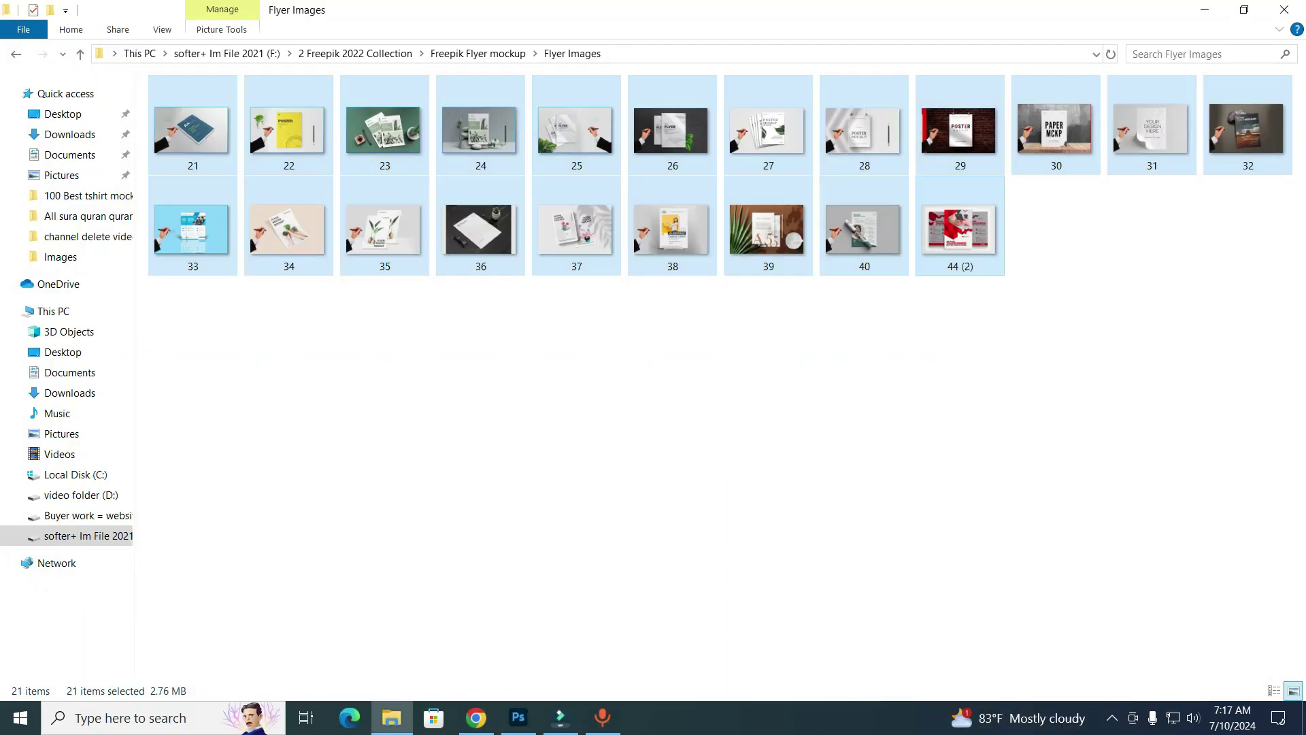
pyautogui.press('BackSpace')
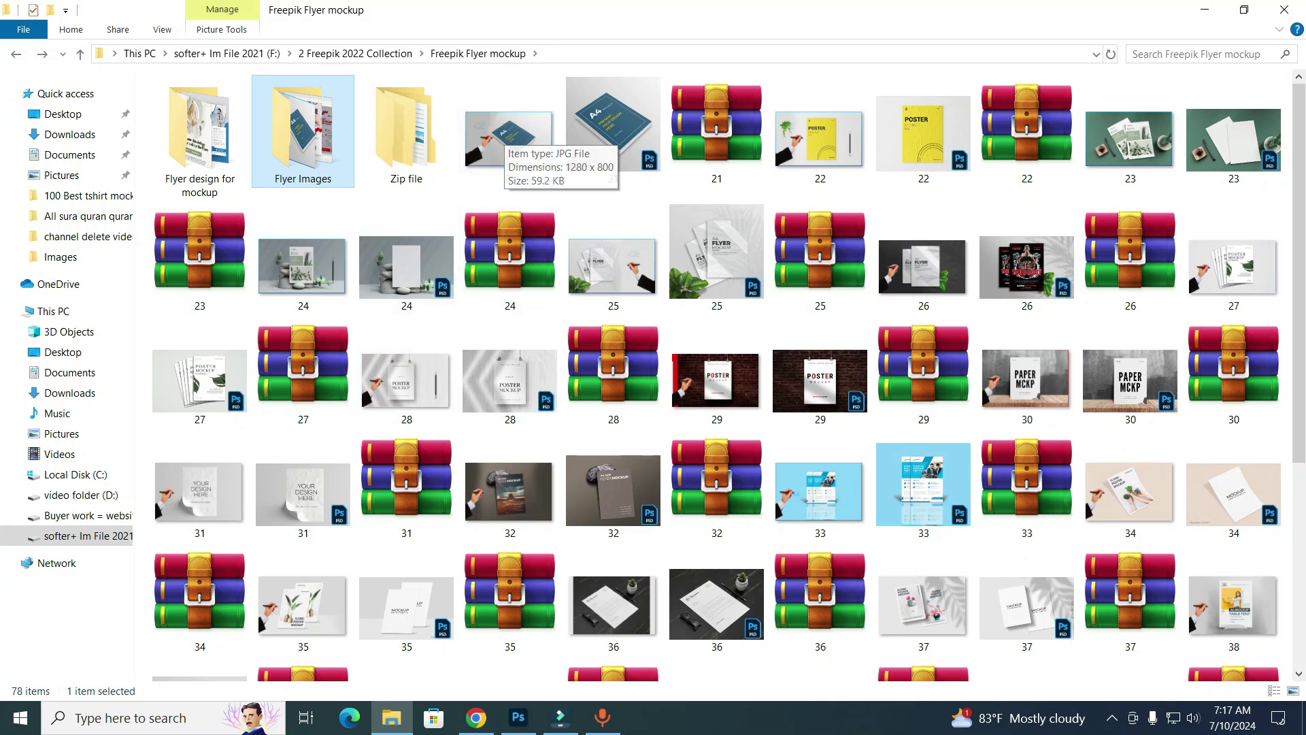
pyautogui.press('Left')
pyautogui.press('Return')
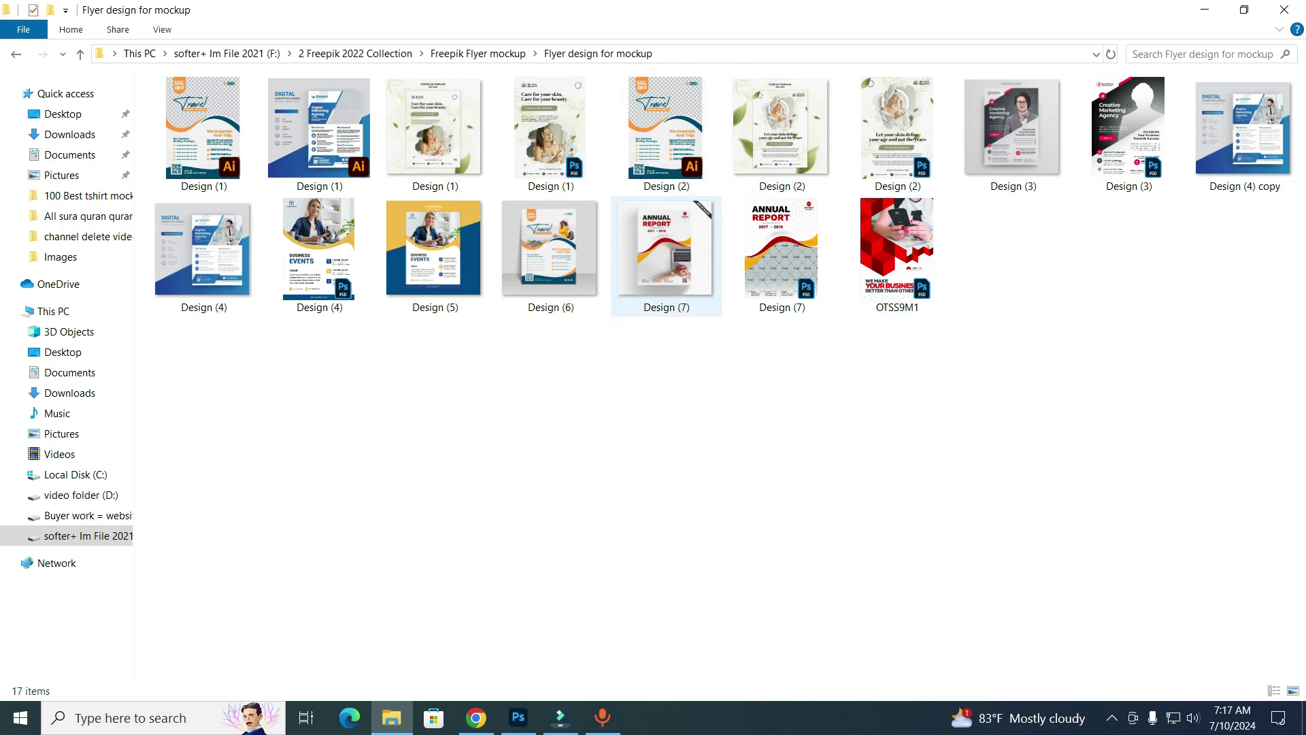
pyautogui.hotkey('alt', 'Left')
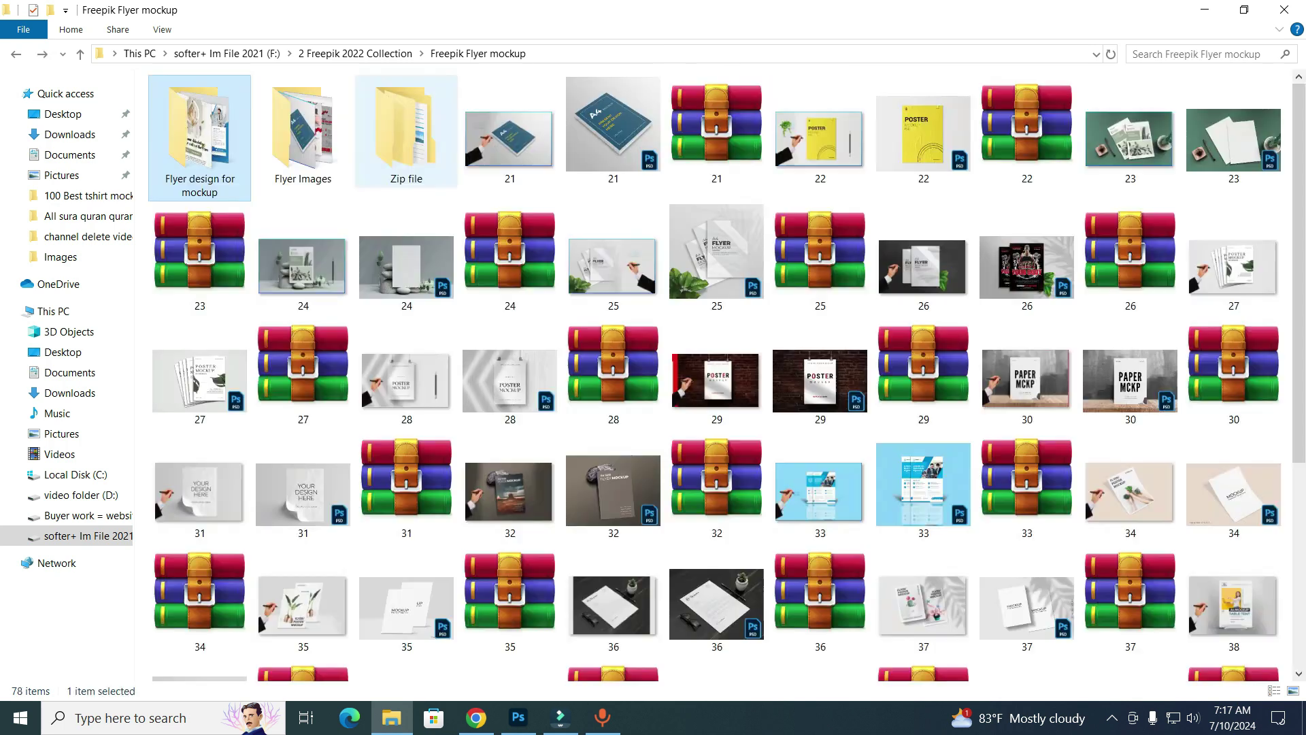
# Open 21.jpg from the Flyer Images folder in the photo viewer
pyautogui.press('Right')
pyautogui.press('Return')
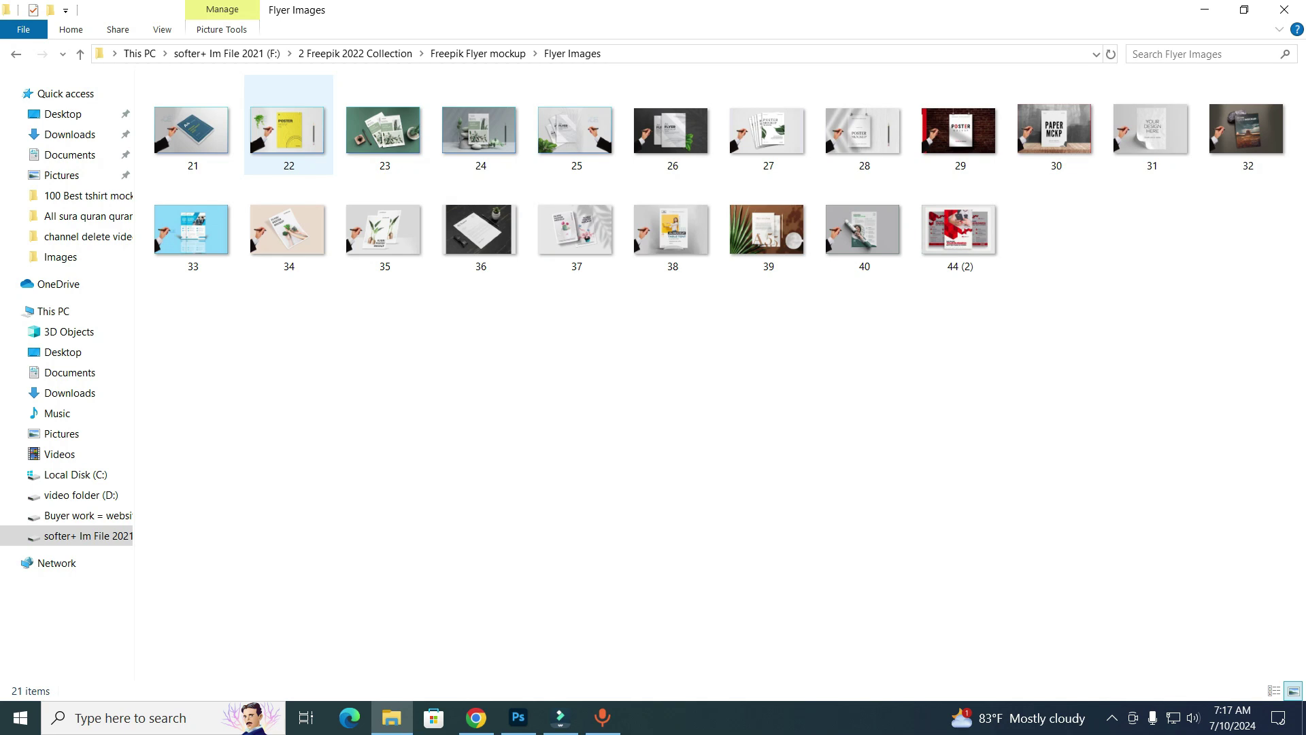
pyautogui.press('Right')
pyautogui.press('Return')
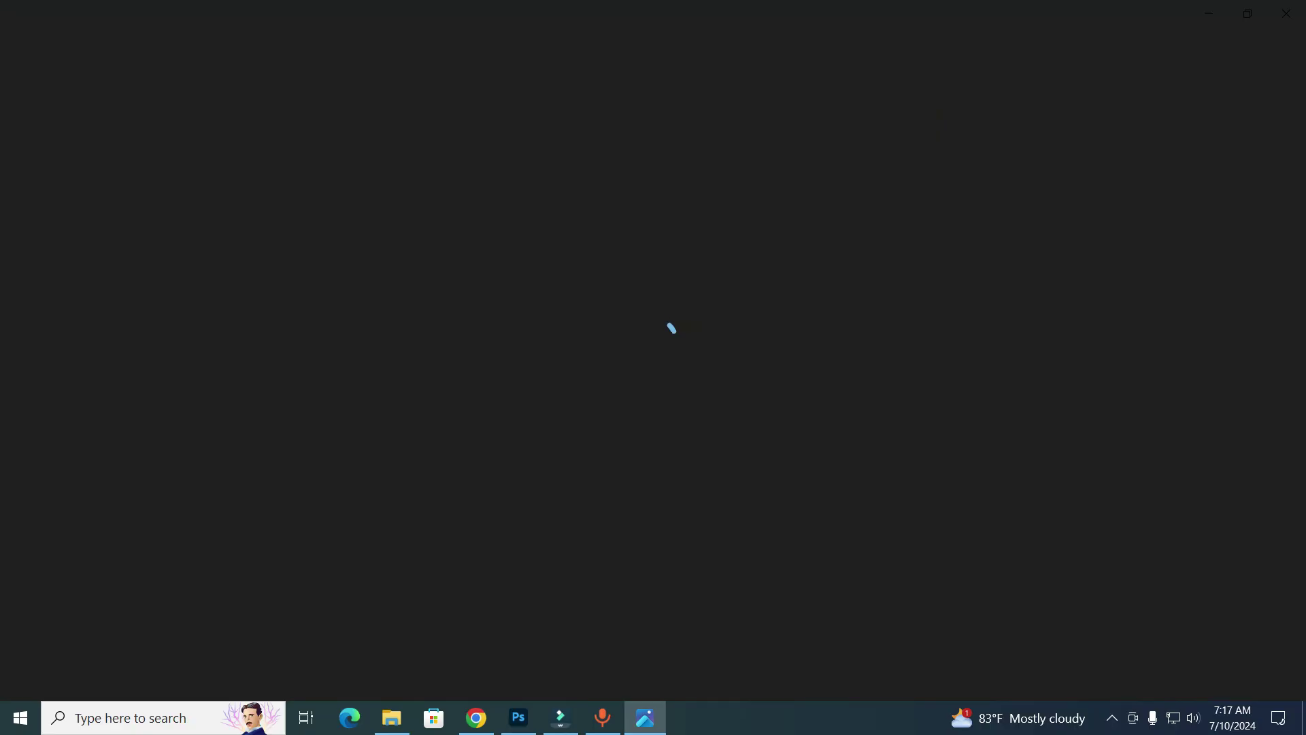
# Step through the first mockup previews, past images 25 and 26
pyautogui.press('Right')
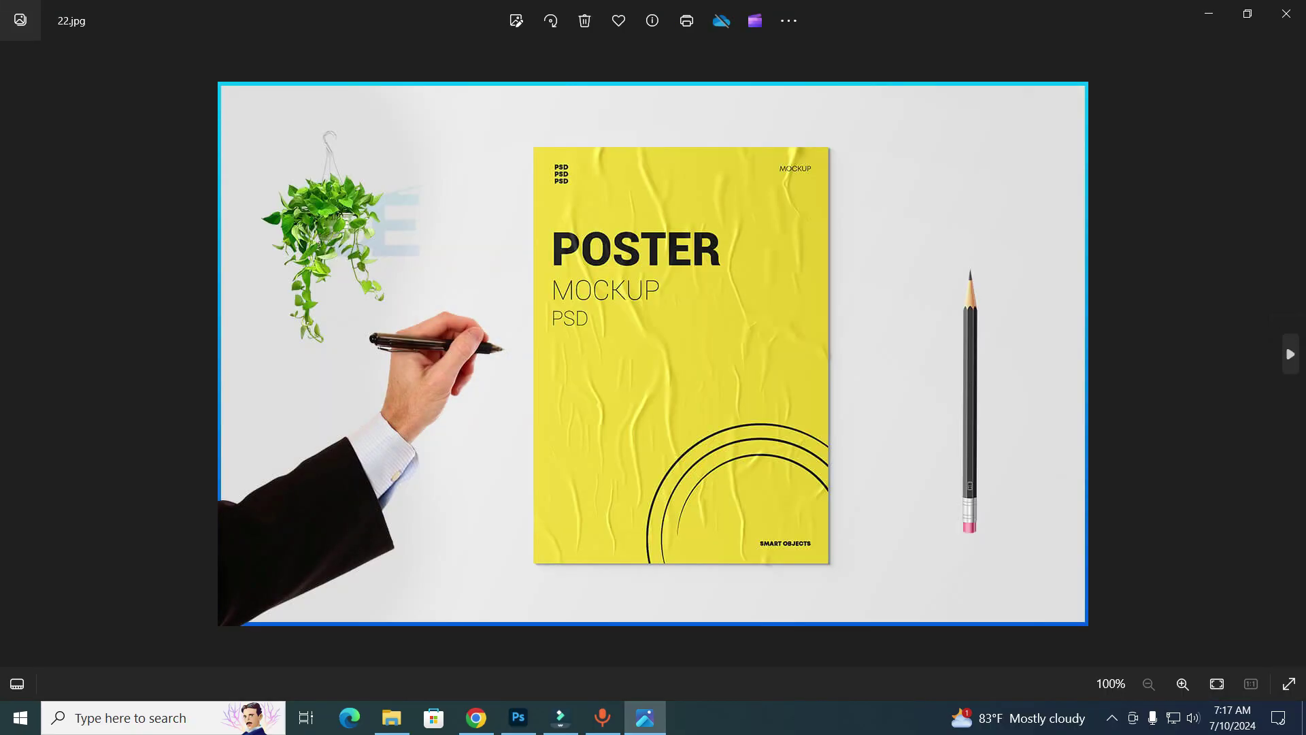
pyautogui.press('Right')
pyautogui.press('Right')
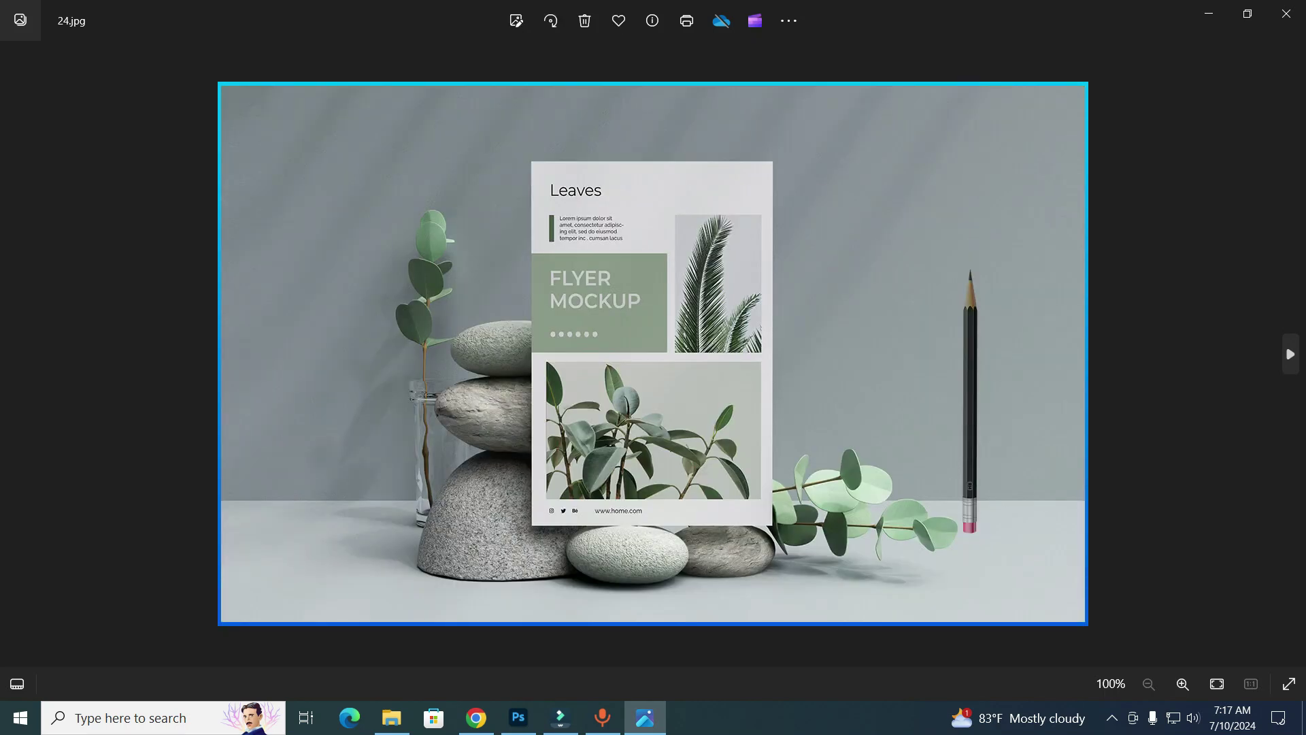
pyautogui.press('Right')
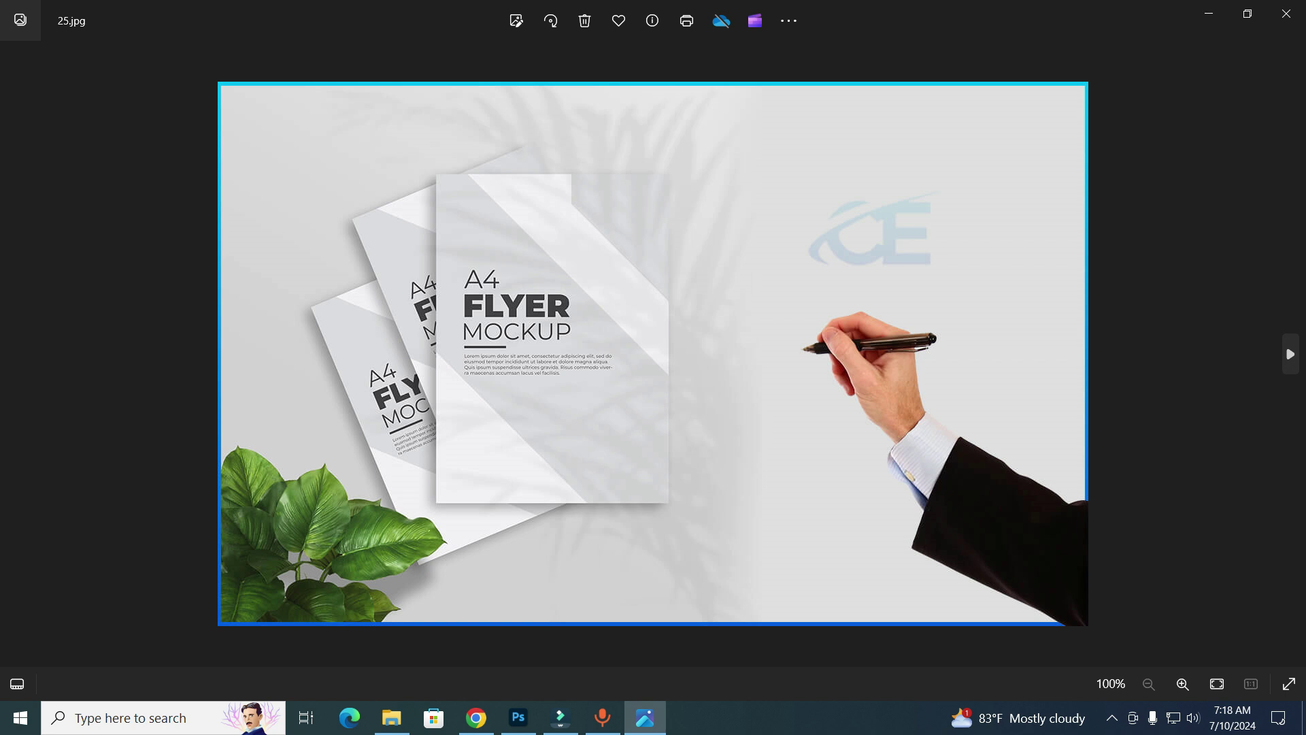
pyautogui.press('Right')
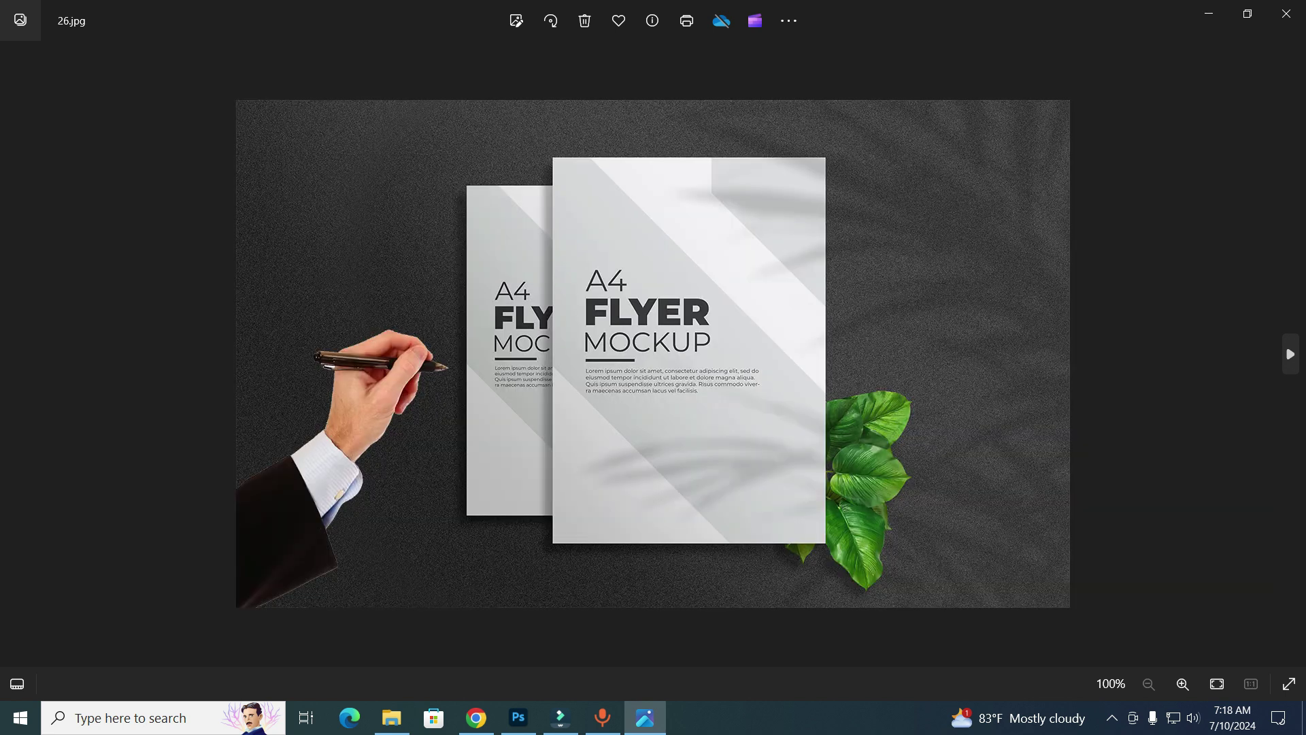
pyautogui.press('Right')
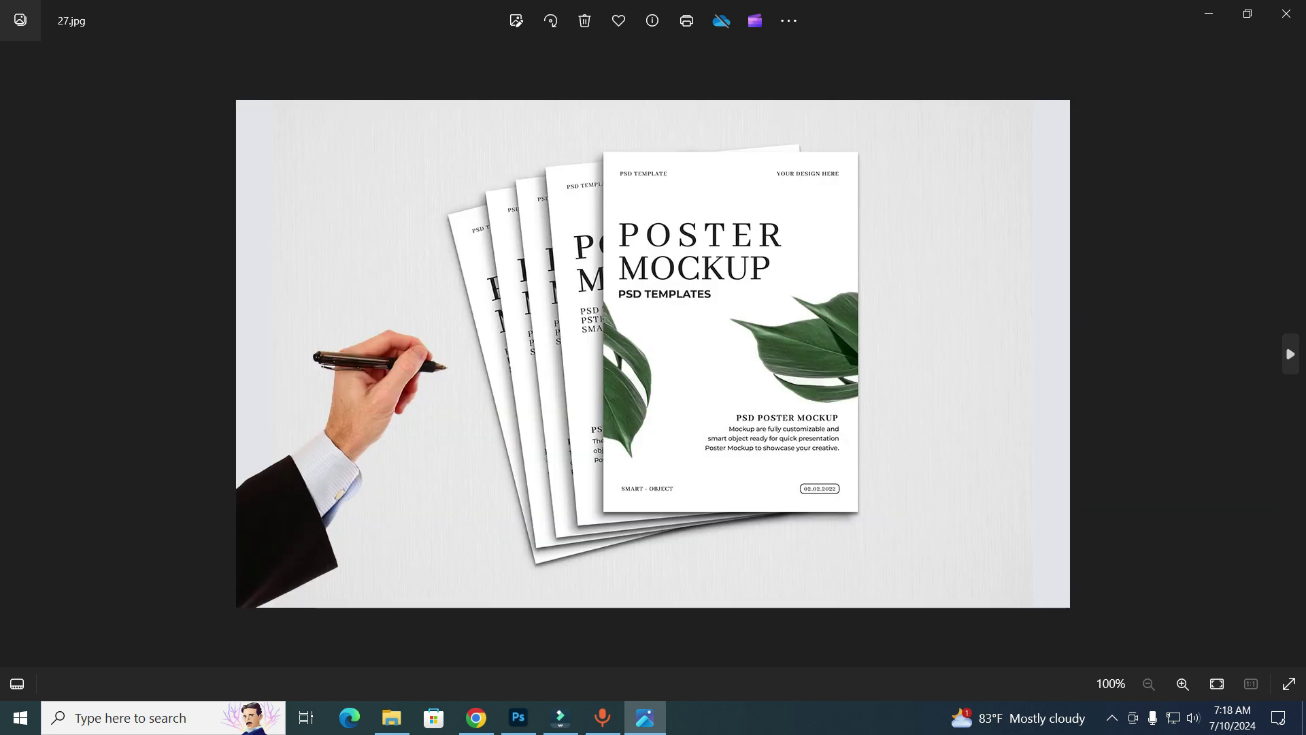
pyautogui.press('Right')
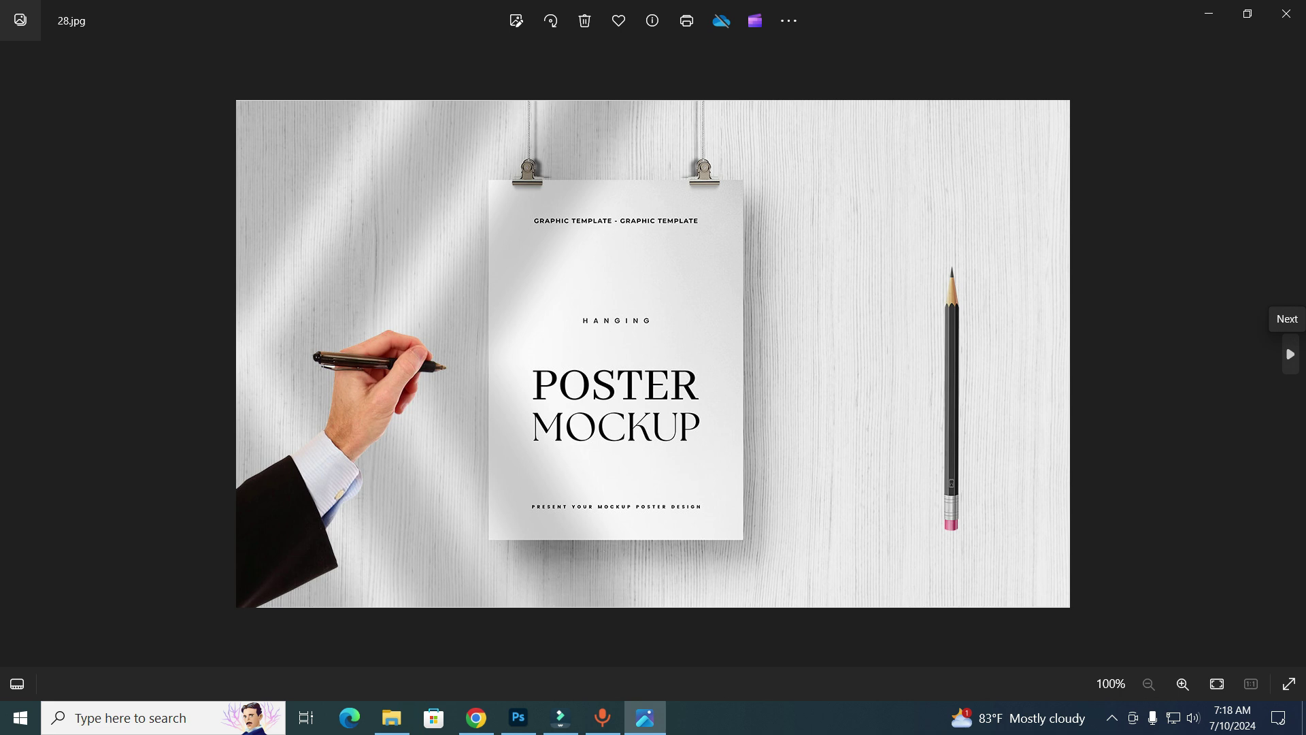
# Page on to 44 (2).jpg, briefly revisiting 40.jpg, then close Photos
pyautogui.click(1291, 354)
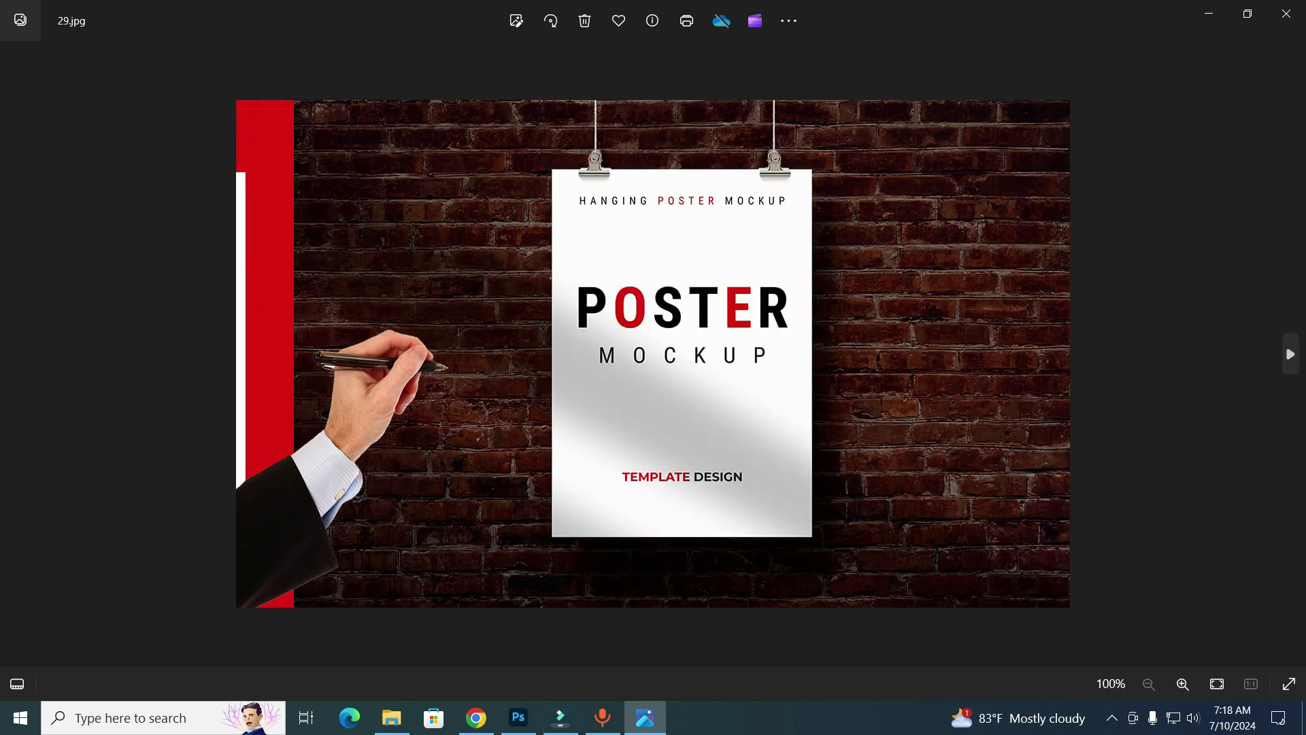
pyautogui.click(1291, 354)
pyautogui.click(1290, 354)
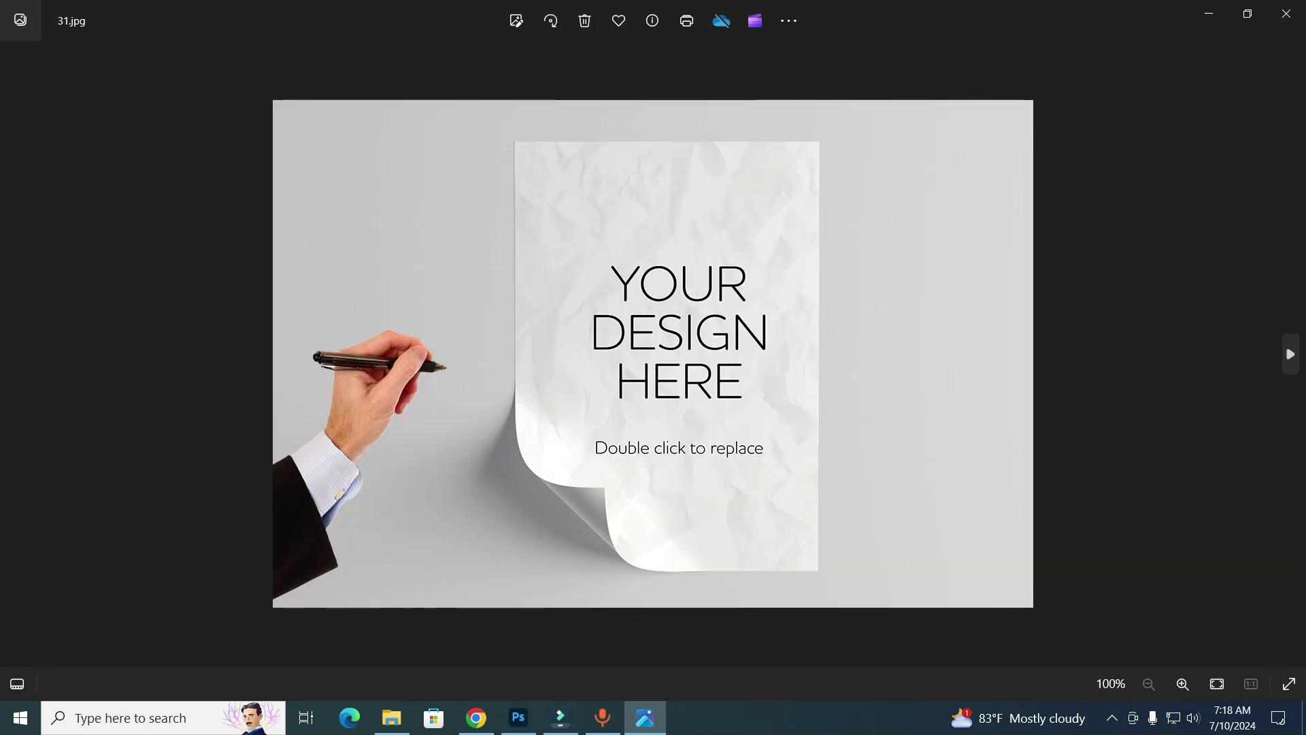
pyautogui.click(1290, 354)
pyautogui.click(1291, 354)
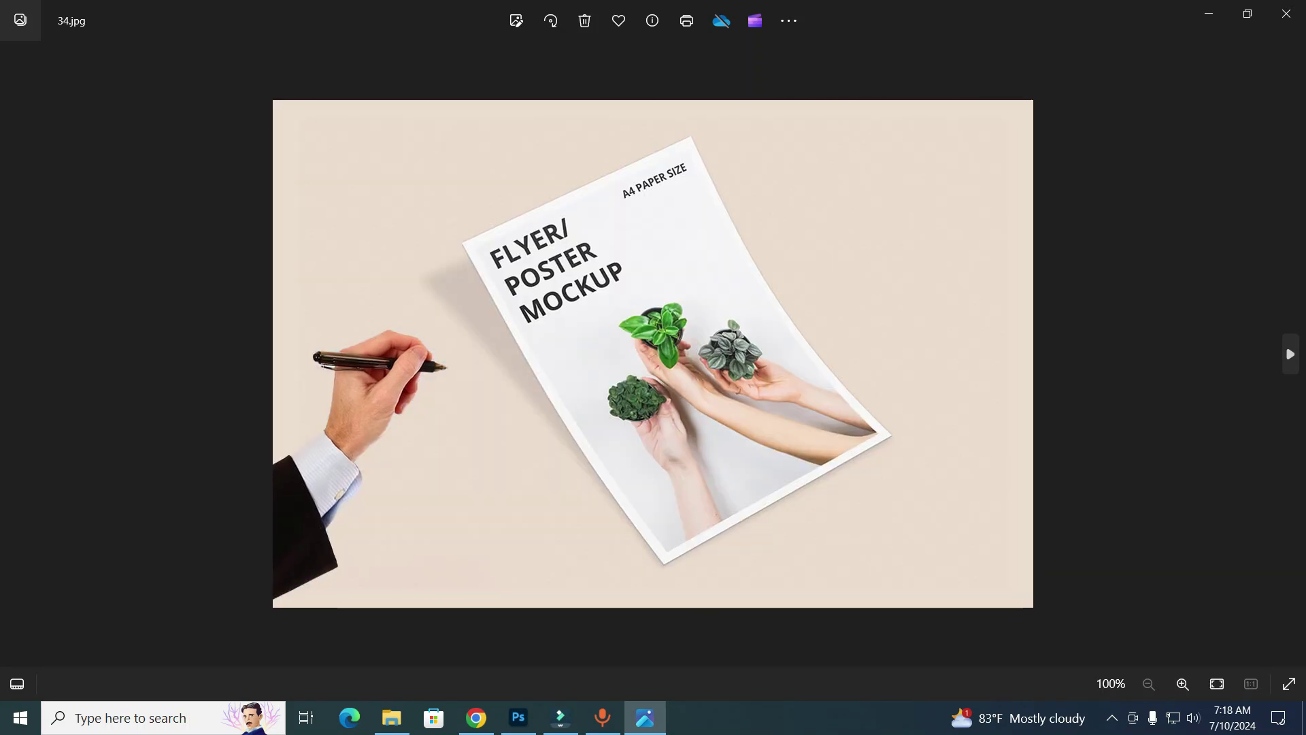
pyautogui.click(1290, 354)
pyautogui.press('Right')
pyautogui.press('Right')
pyautogui.press('Right')
pyautogui.press('Right')
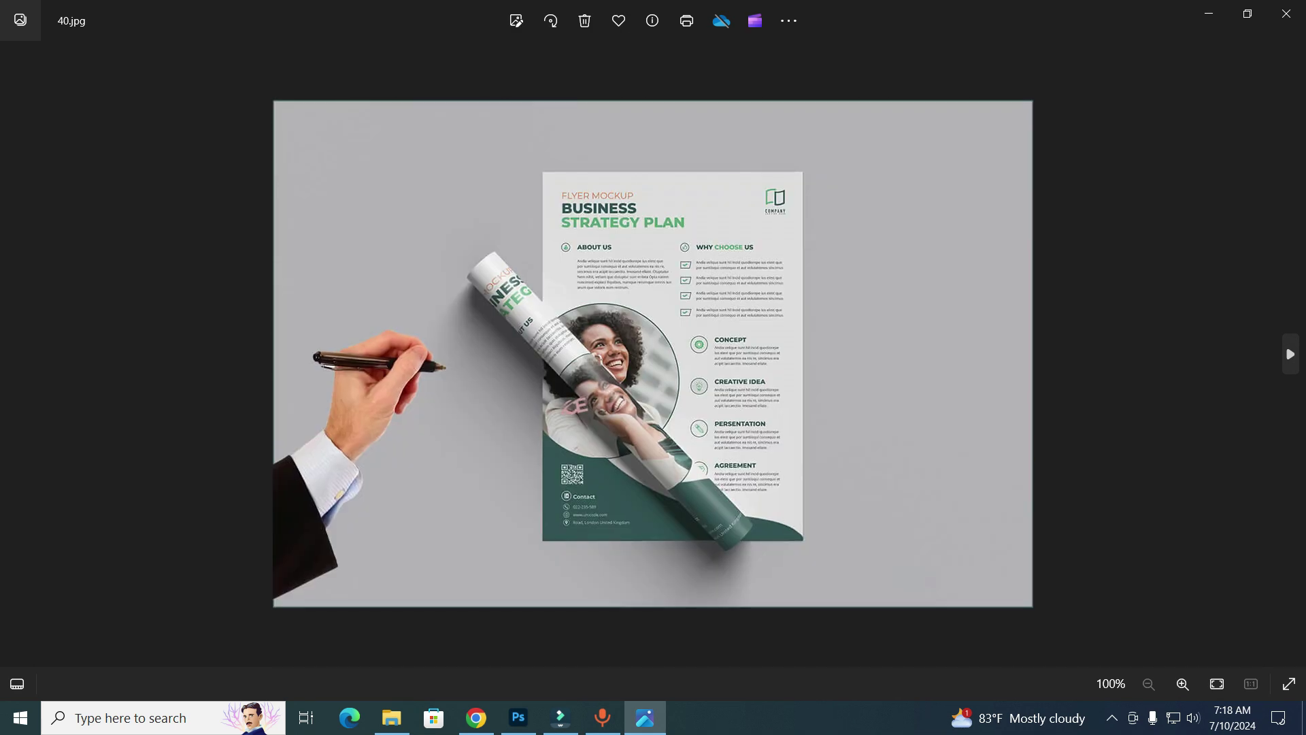
pyautogui.press('Right')
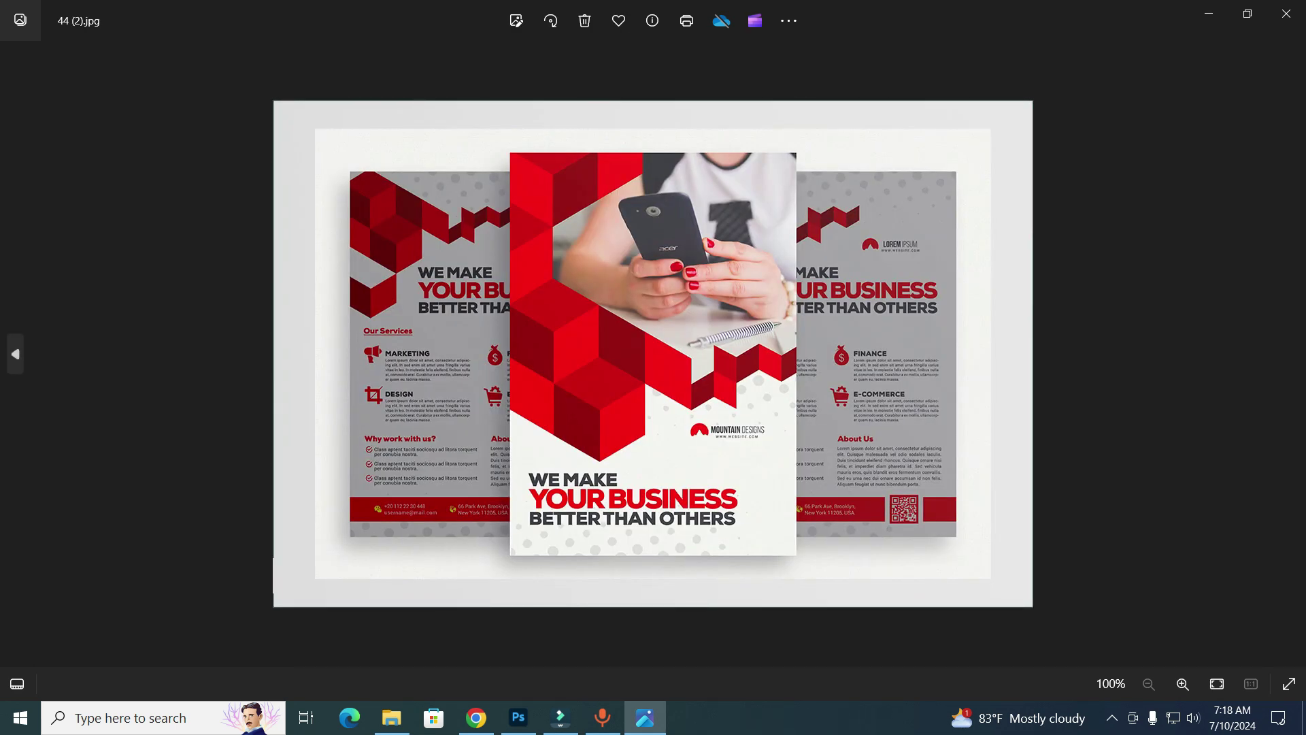
pyautogui.press('Left')
pyautogui.press('Right')
pyautogui.click(1286, 13)
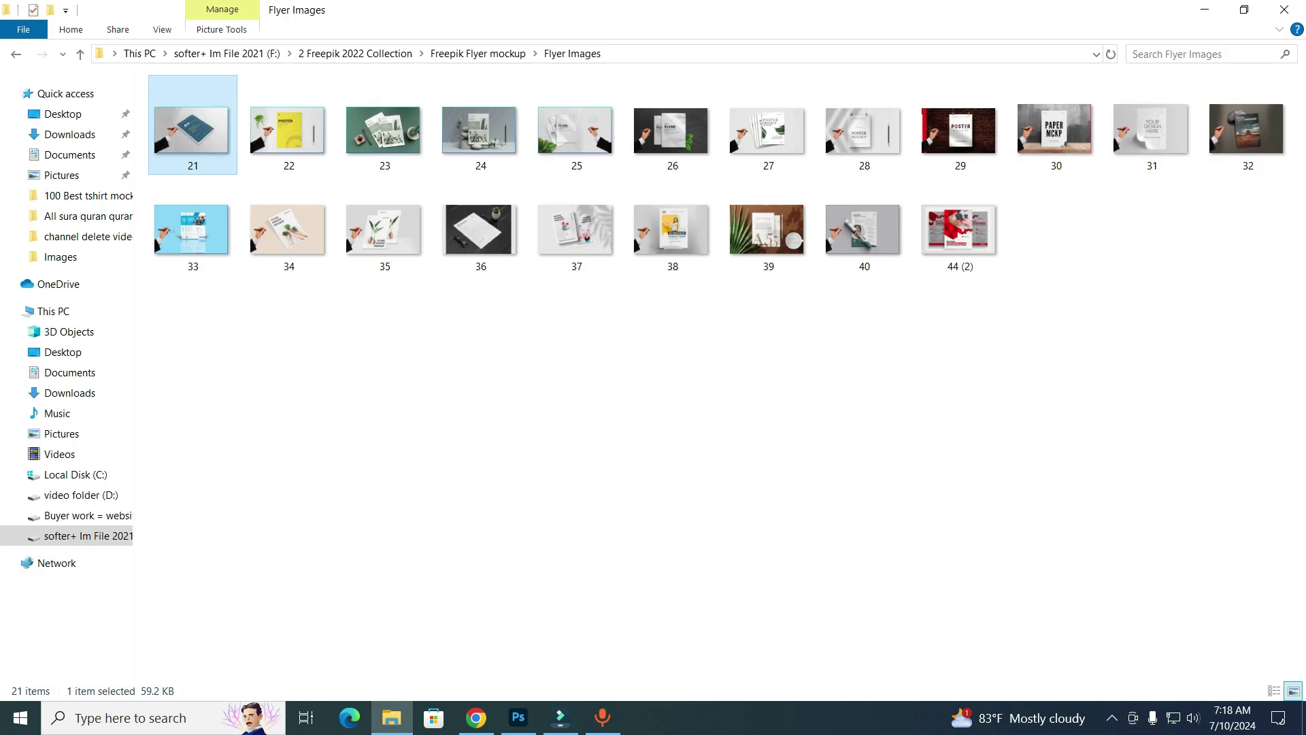
# Back in the Freepik Flyer mockup folder, preview and close 43.jpg
pyautogui.press('BackSpace')
pyautogui.scroll(-5, 257, 298)
pyautogui.press('Right')
pyautogui.press('Return')
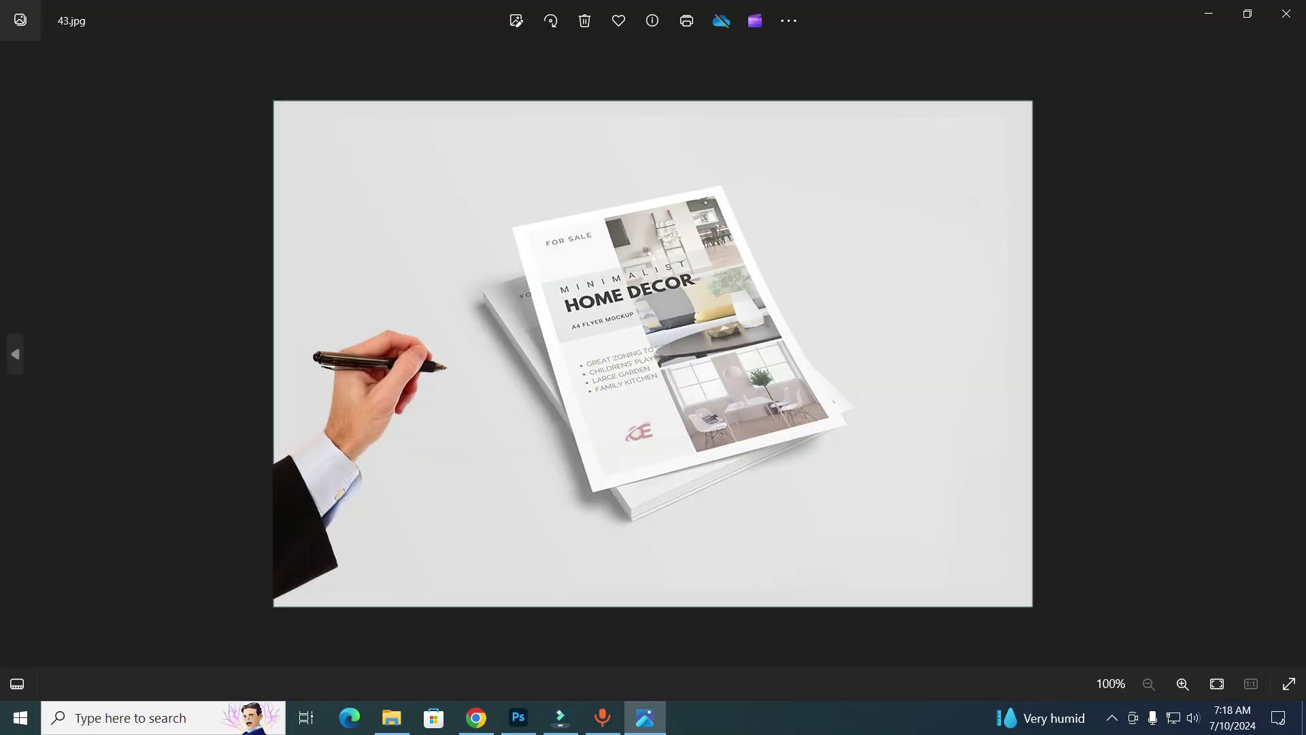
pyautogui.click(1286, 14)
# Preview 42.jpg, zooming in and back out, then close it
pyautogui.scroll(5, 258, 297)
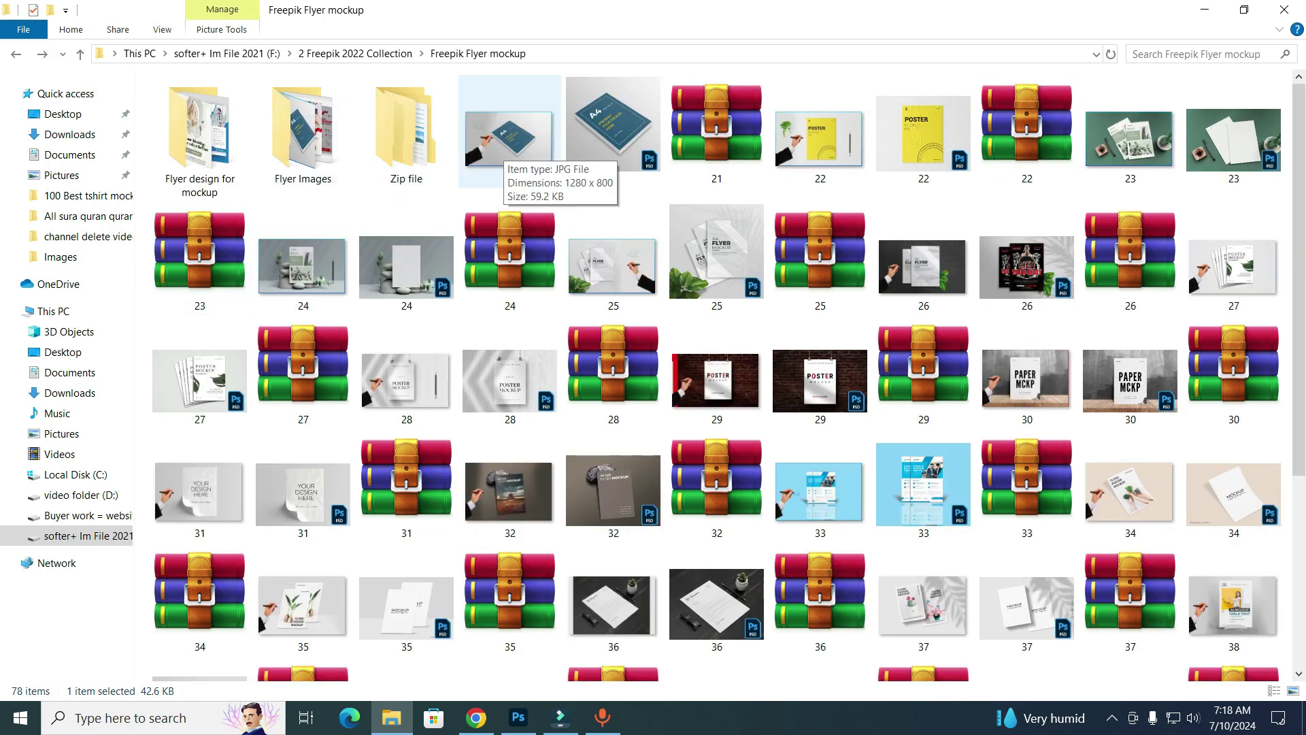
pyautogui.scroll(-5, 510, 136)
pyautogui.press('Left')
pyautogui.press('Left')
pyautogui.press('Left')
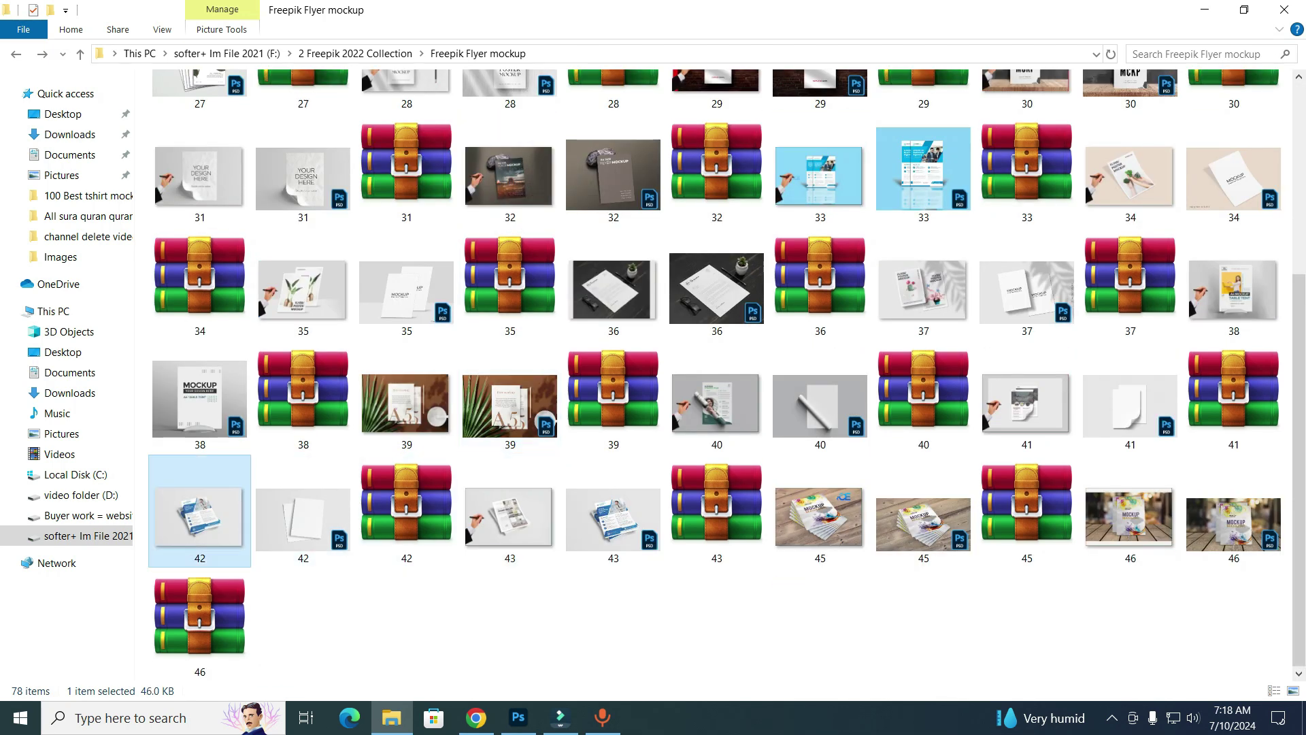
pyautogui.press('Return')
pyautogui.hotkey('ctrl', '+')
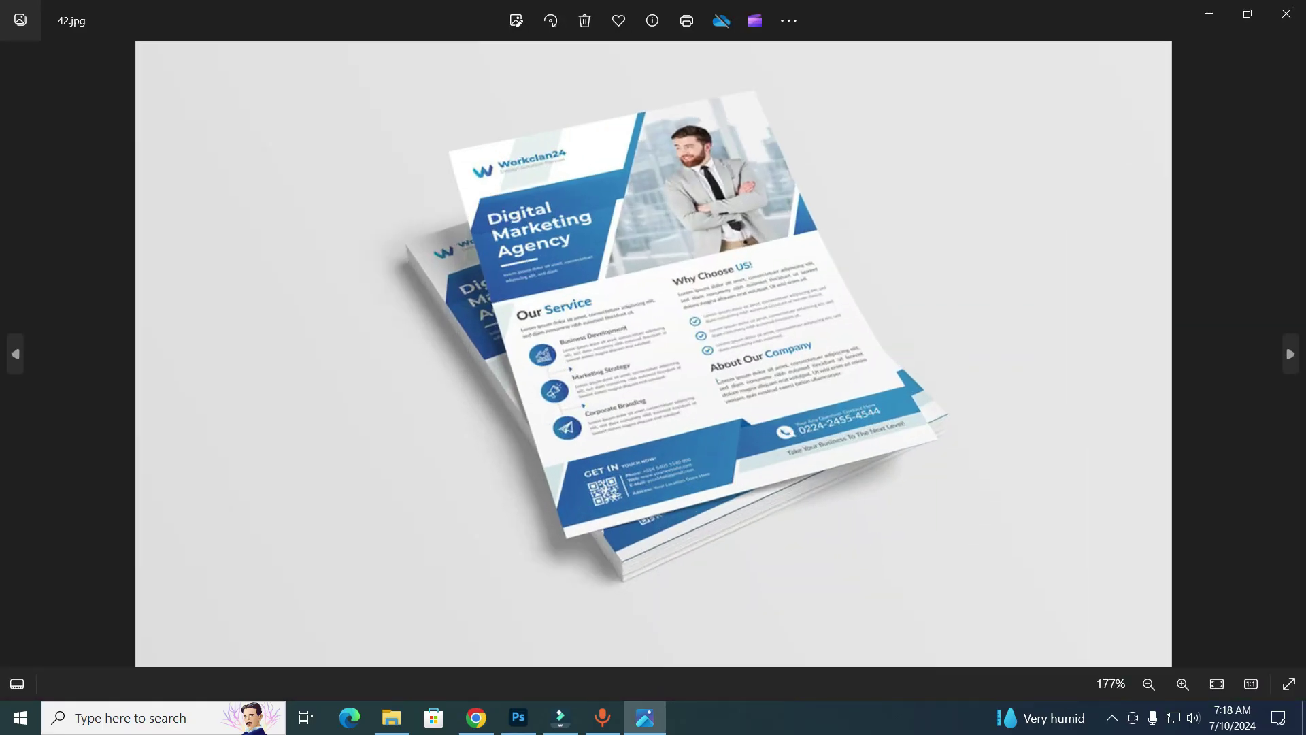
pyautogui.hotkey('ctrl', '+')
pyautogui.hotkey('ctrl', '-')
pyautogui.hotkey('ctrl', '-')
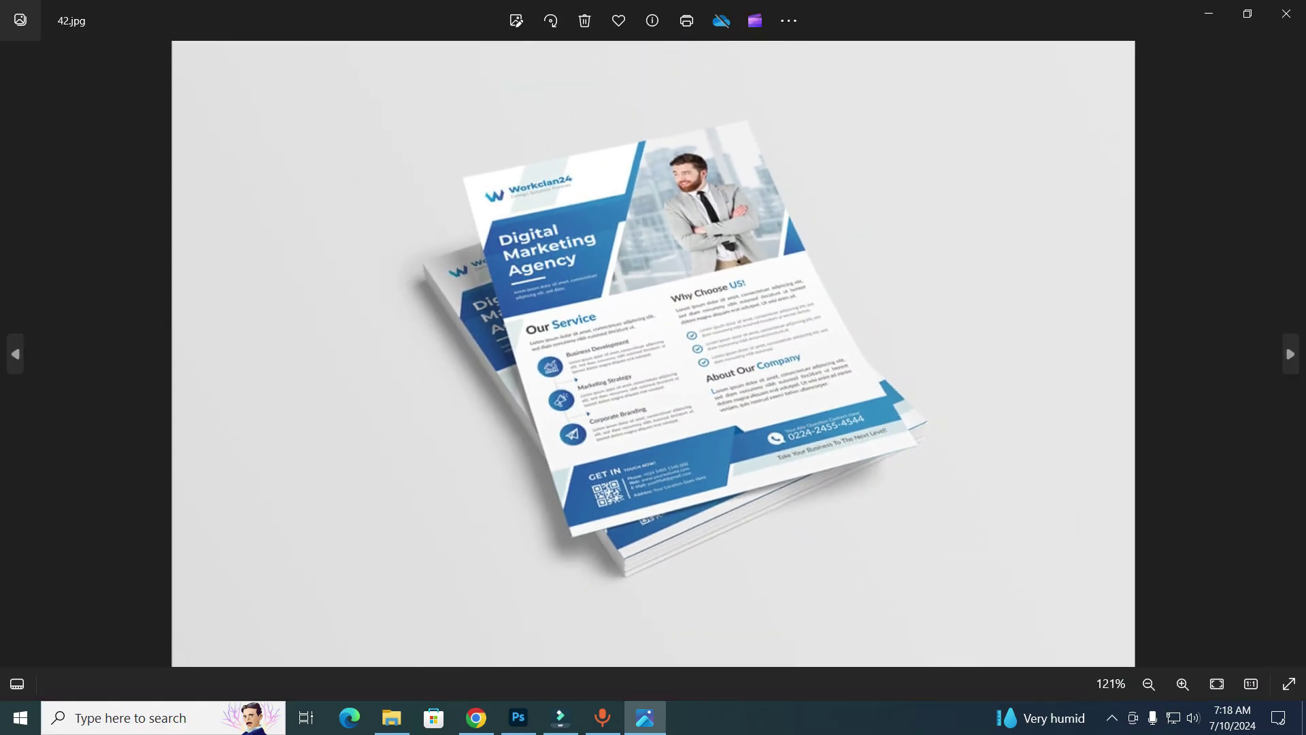
pyautogui.click(1286, 13)
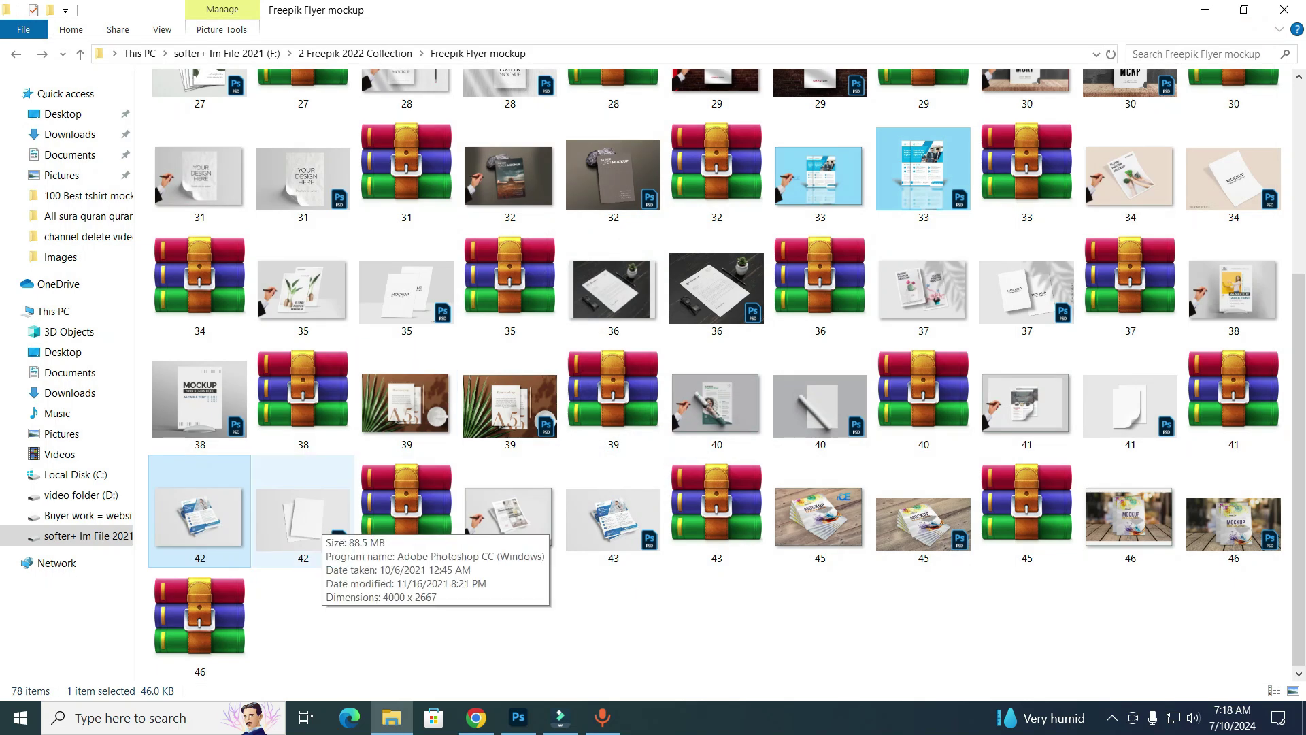
# Open 42.psd in Photoshop and collapse its EDITION and BACKGROUND layer groups
pyautogui.doubleClick(304, 517)
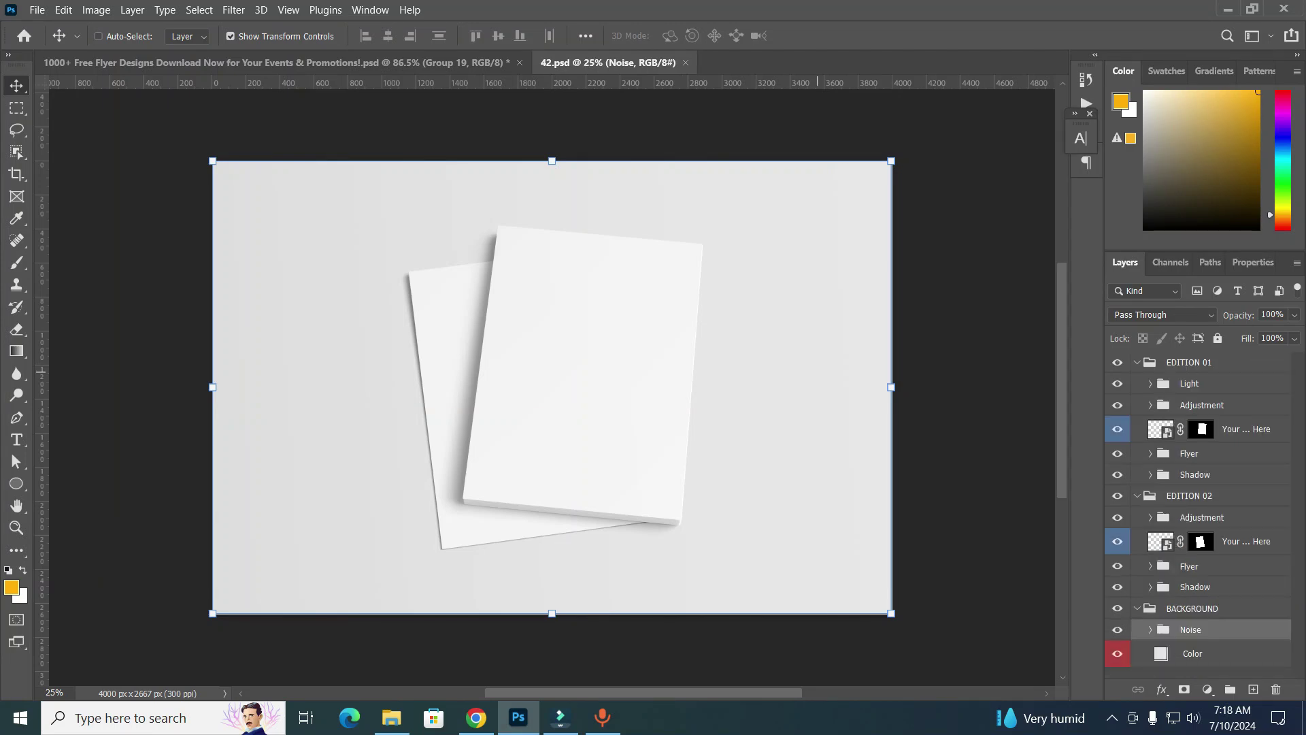
pyautogui.click(1137, 495)
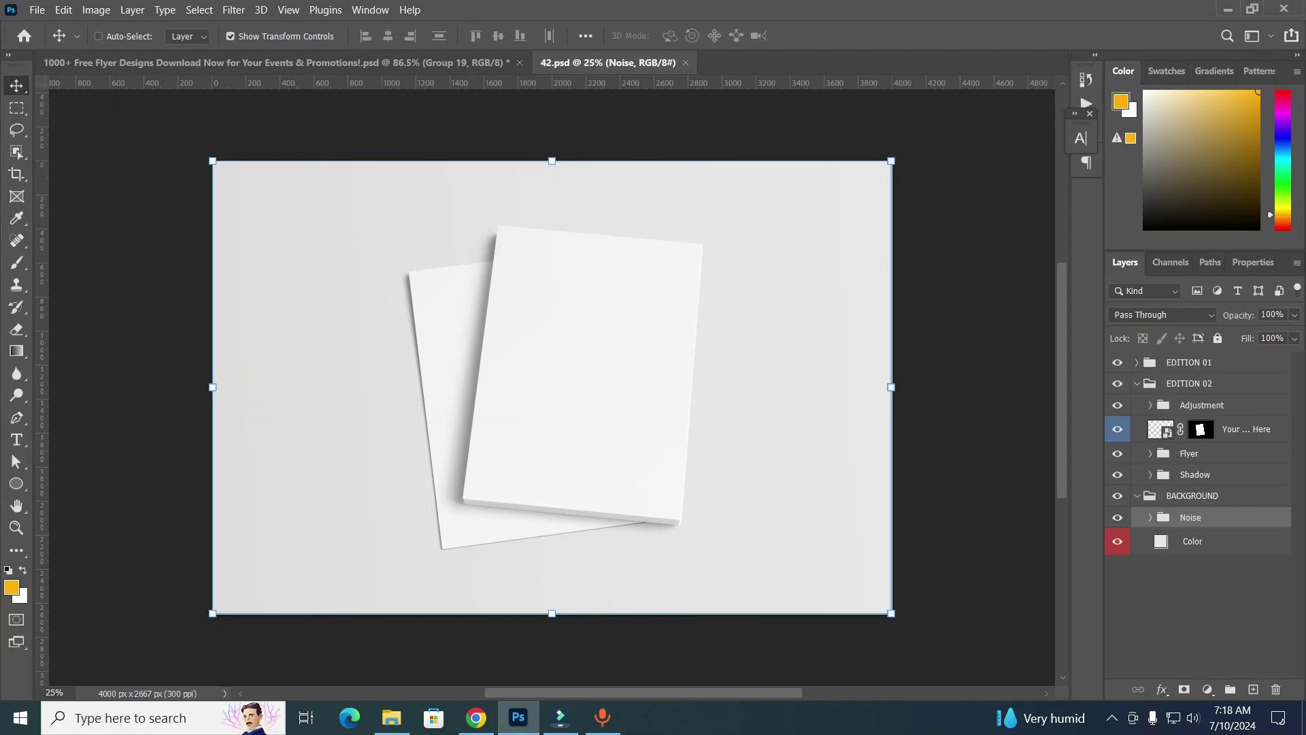
pyautogui.click(1137, 362)
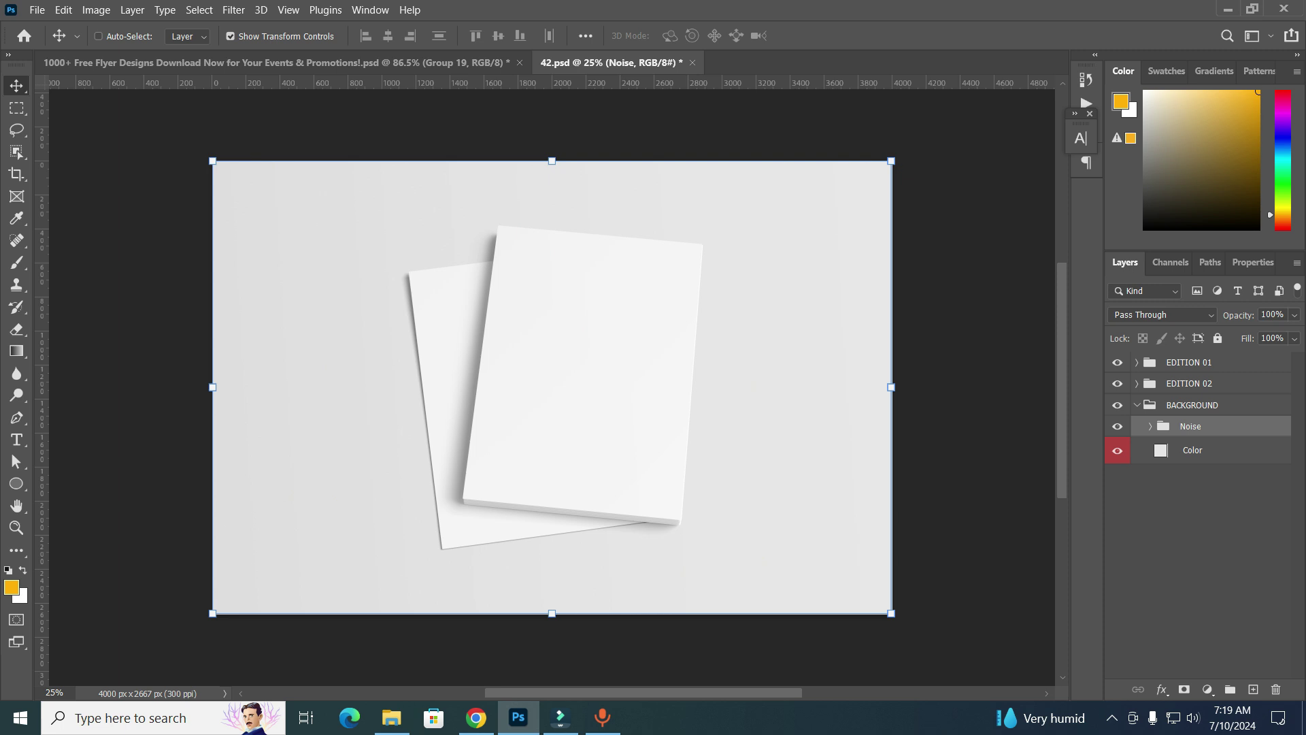
pyautogui.click(1137, 404)
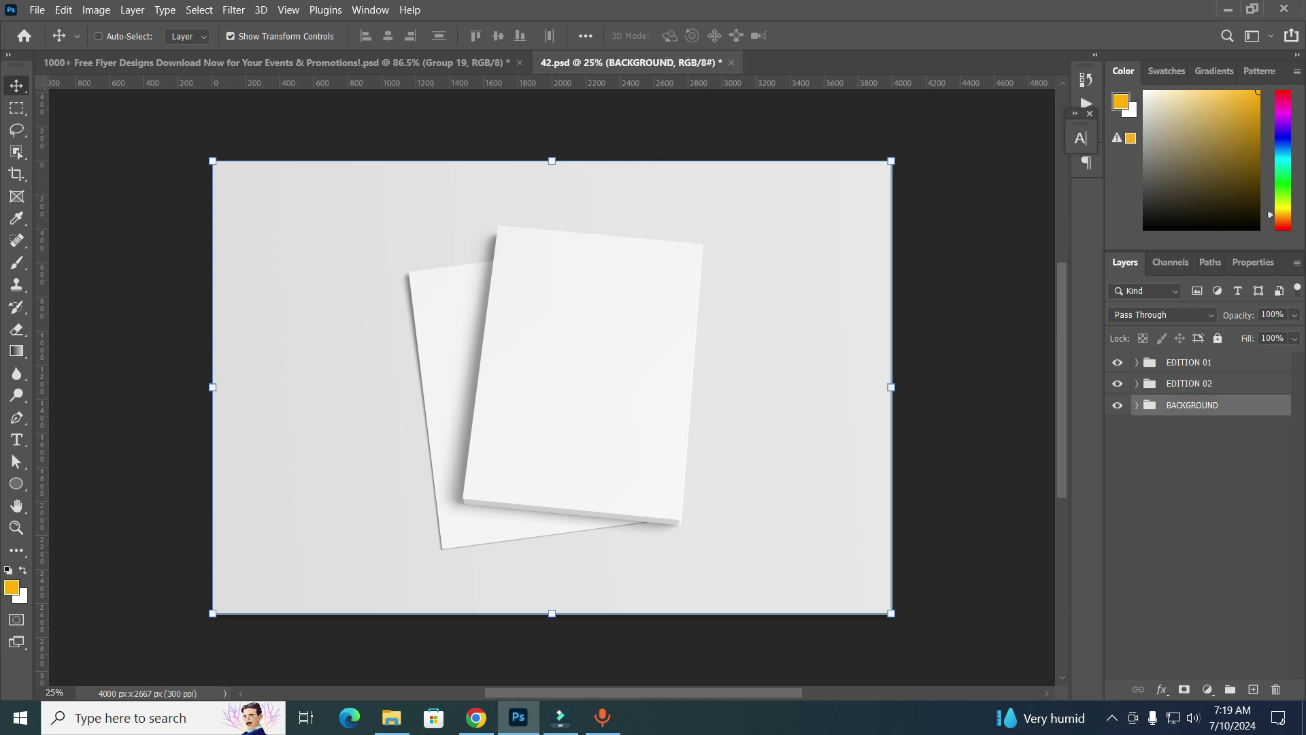
pyautogui.hotkey('alt', ']')
# Expand EDITION 01 and 02 and open the front flyer's Your Design Here smart object
pyautogui.click(1137, 383)
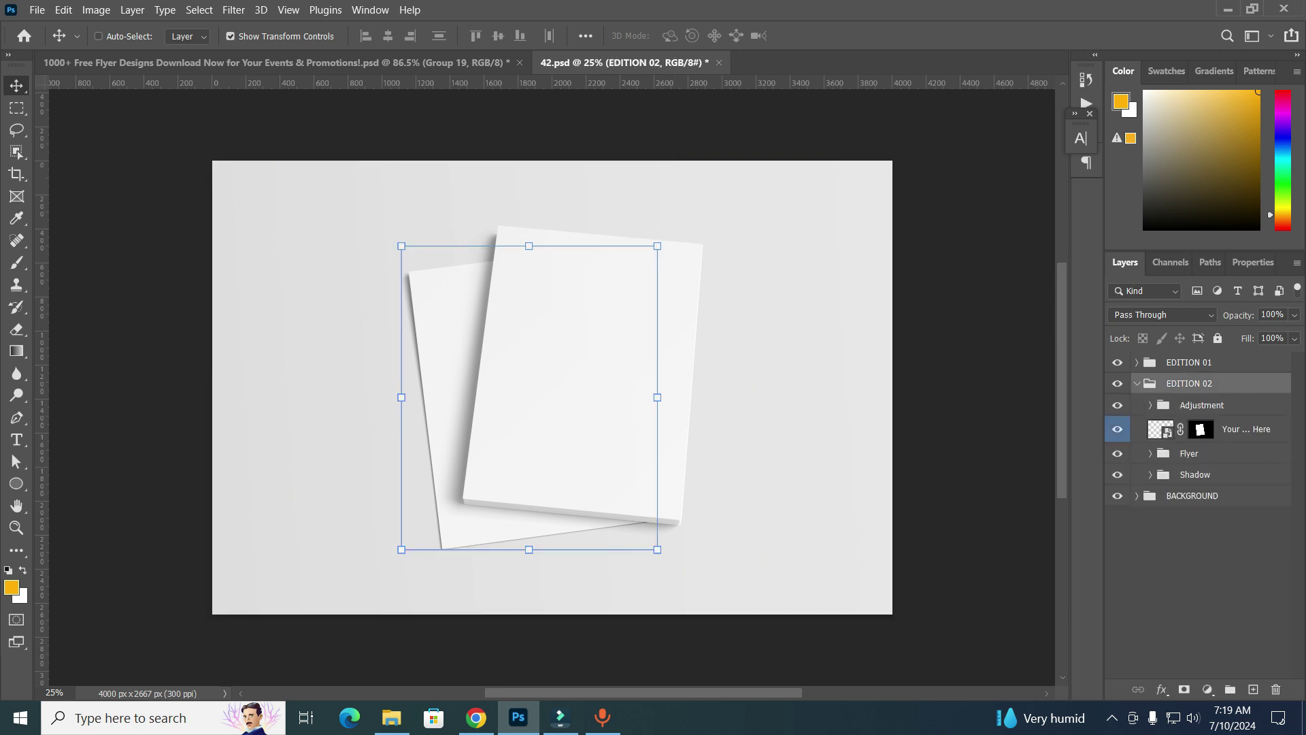
pyautogui.click(1137, 361)
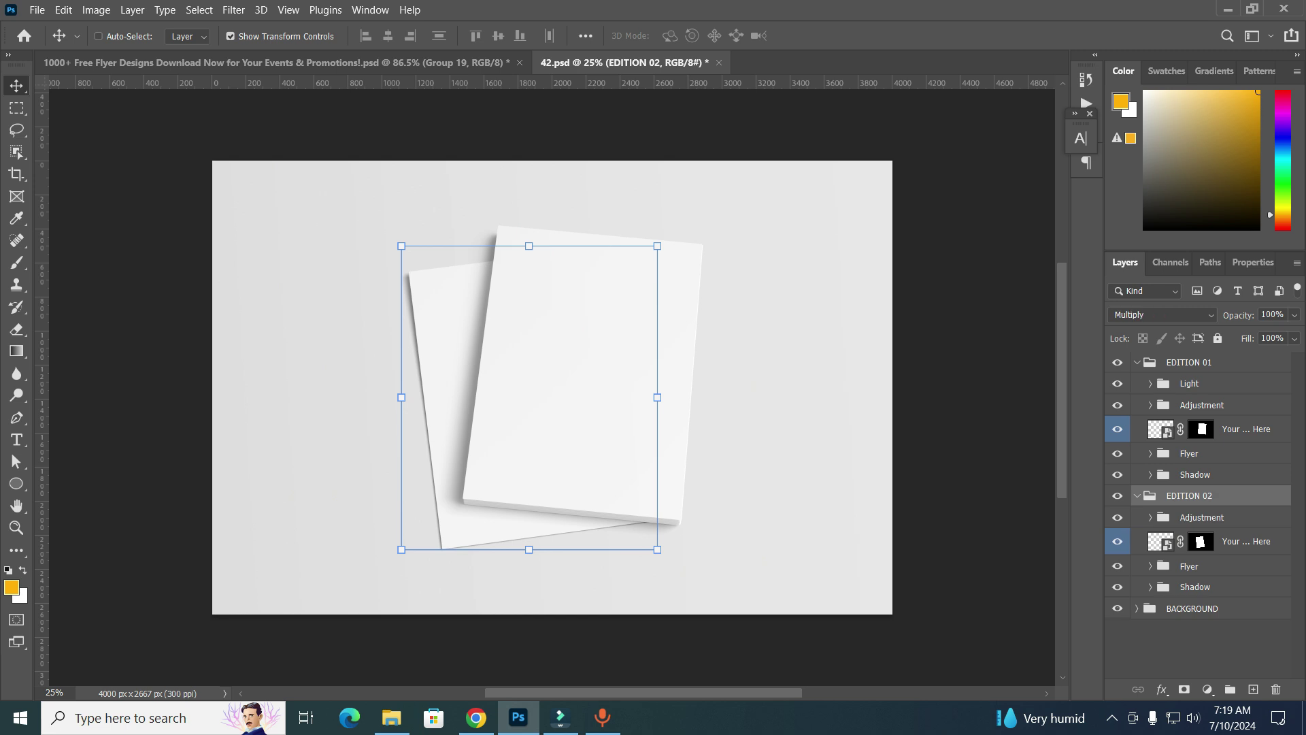
pyautogui.click(1217, 428)
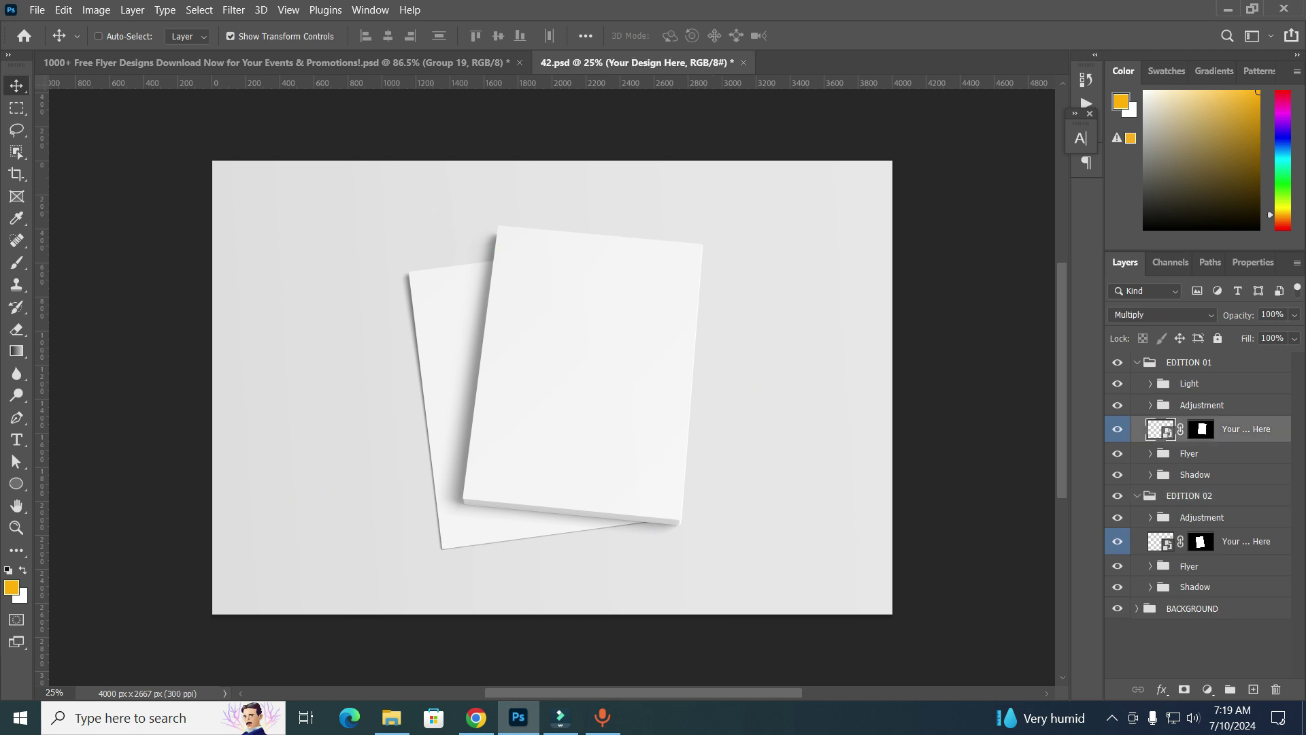
pyautogui.doubleClick(1160, 428)
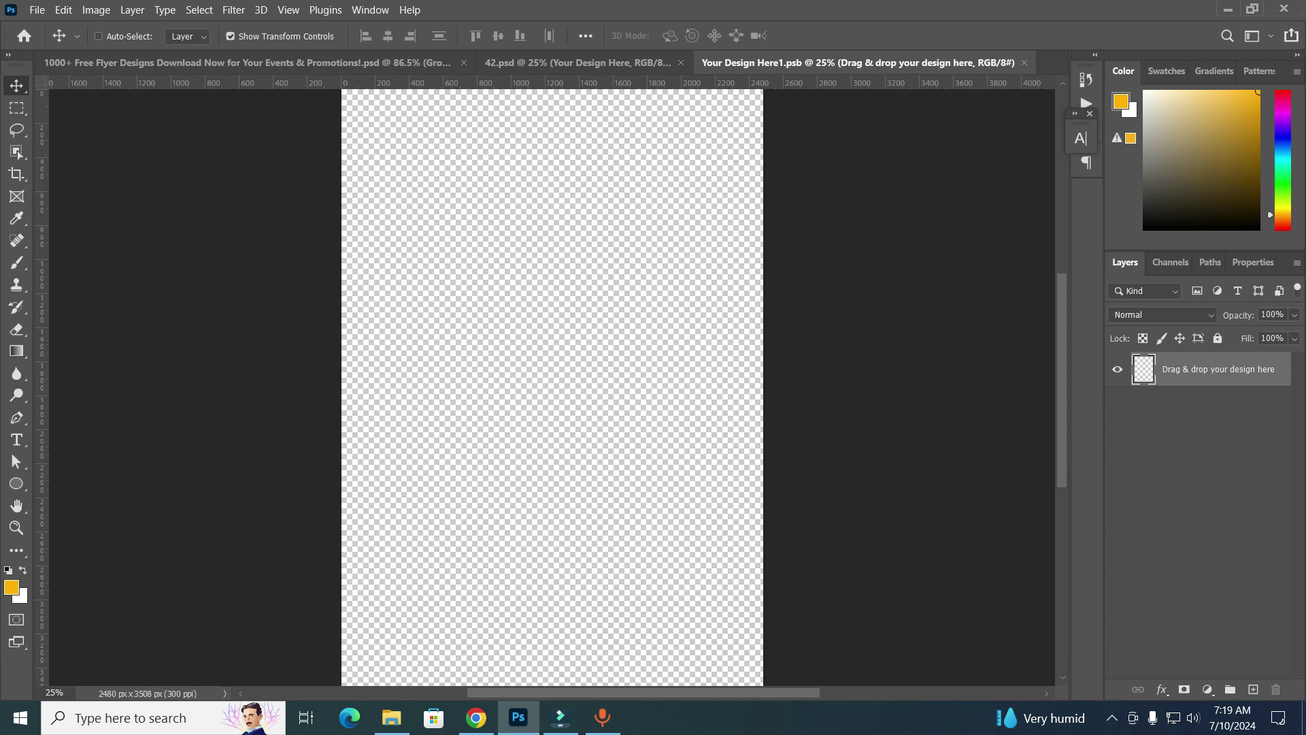
# Drag the pexels-elevate-digital photo from Downloads into the Photoshop smart object canvas
pyautogui.click(392, 717)
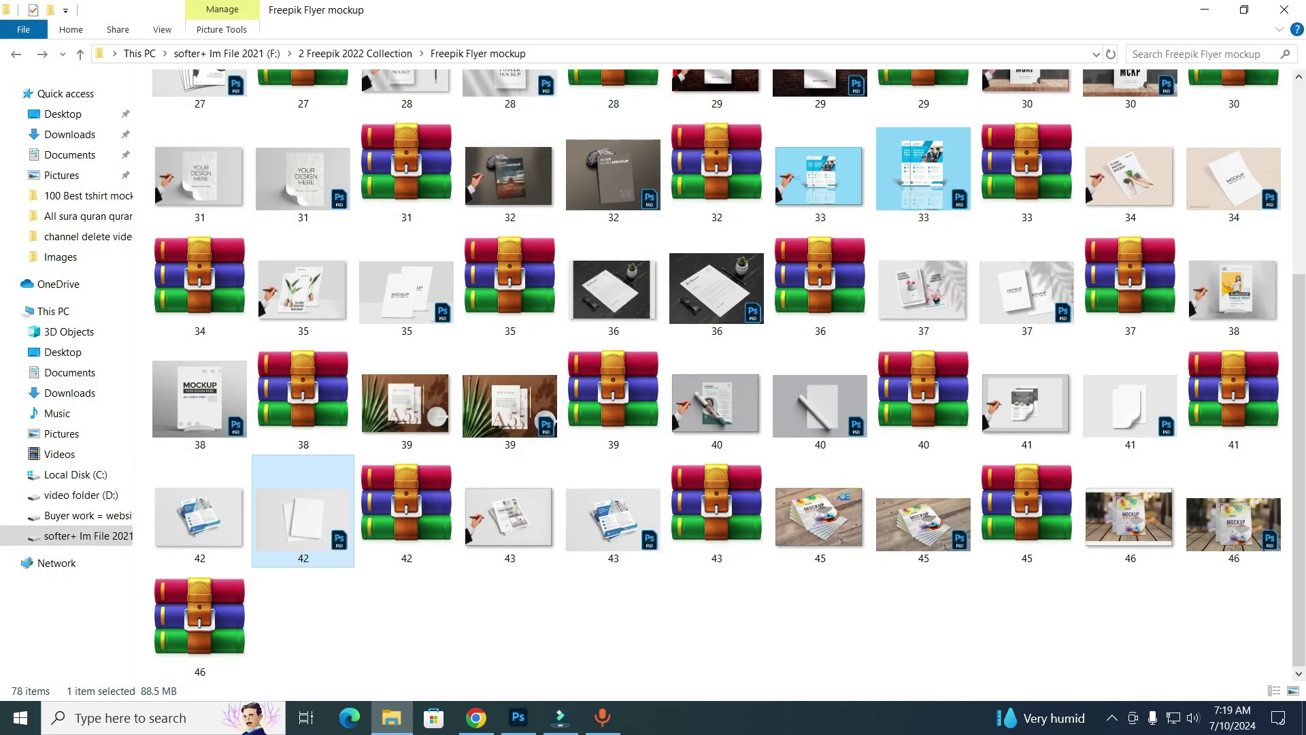
pyautogui.click(69, 134)
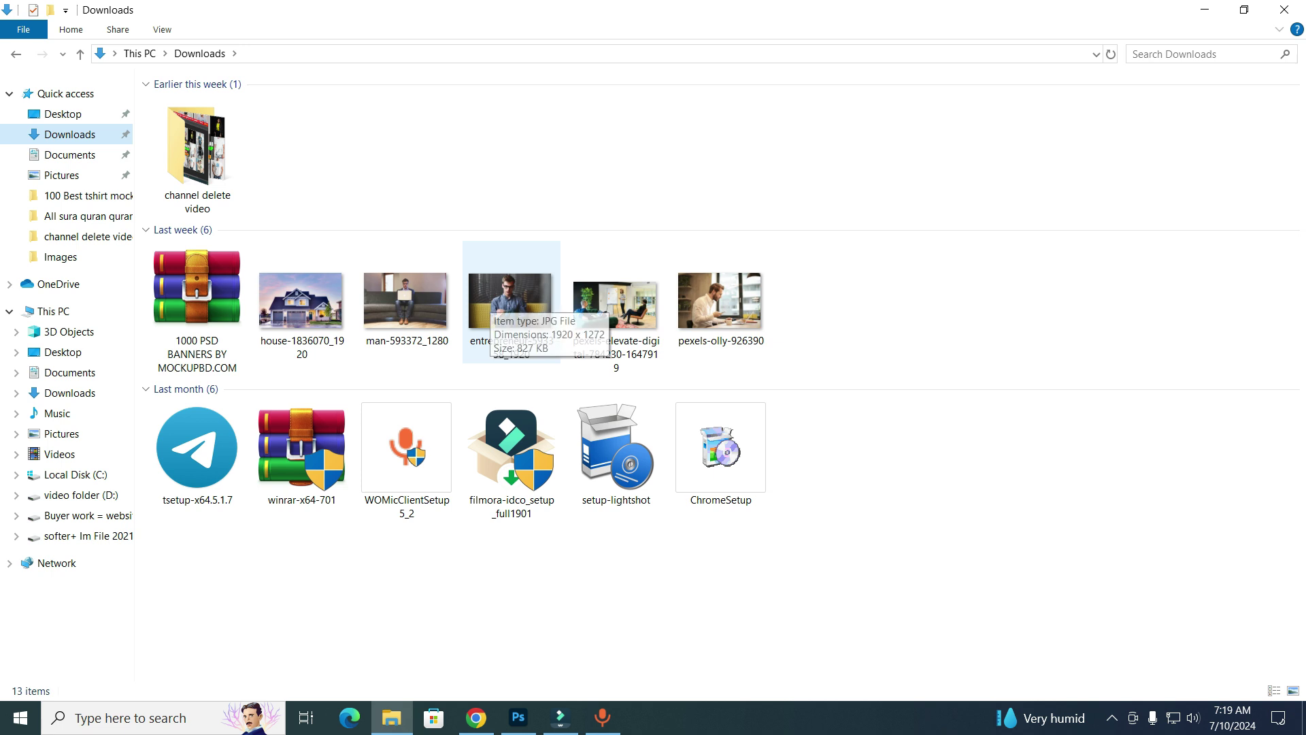
pyautogui.click(510, 302)
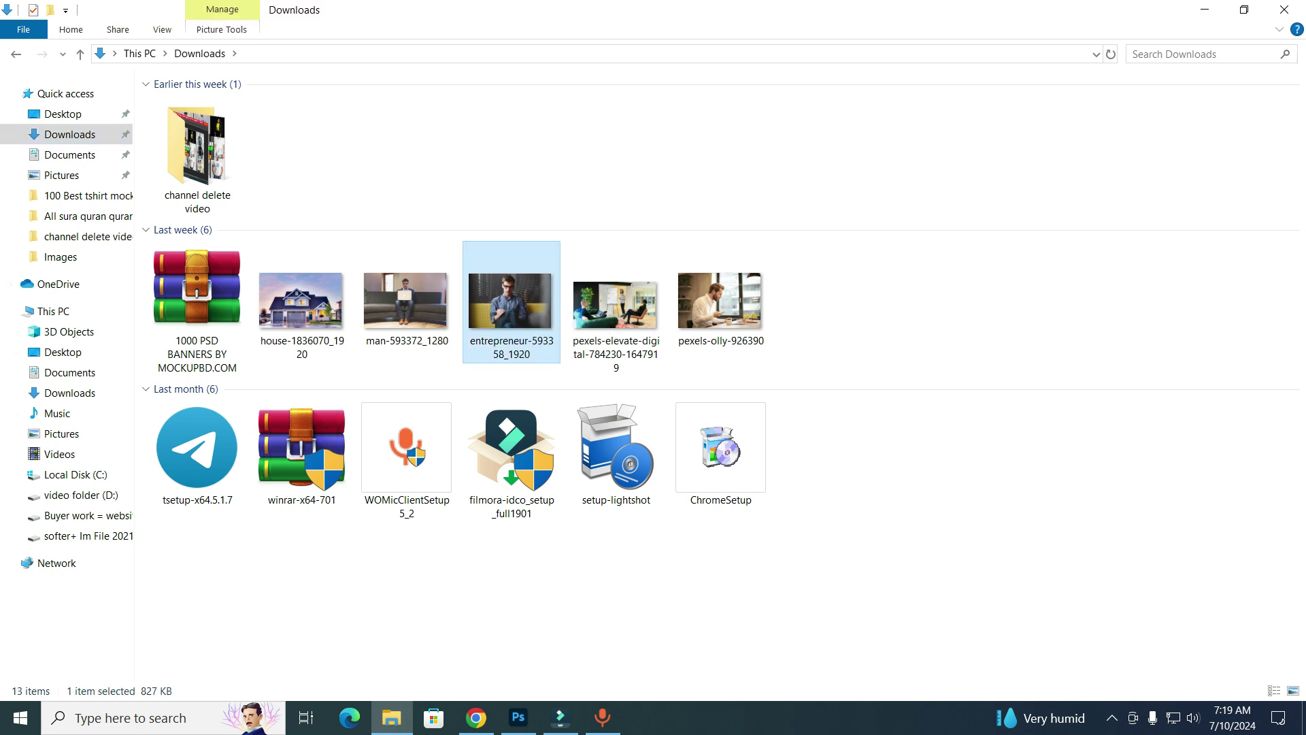
pyautogui.moveTo(625, 331); pyautogui.dragTo(693, 347)
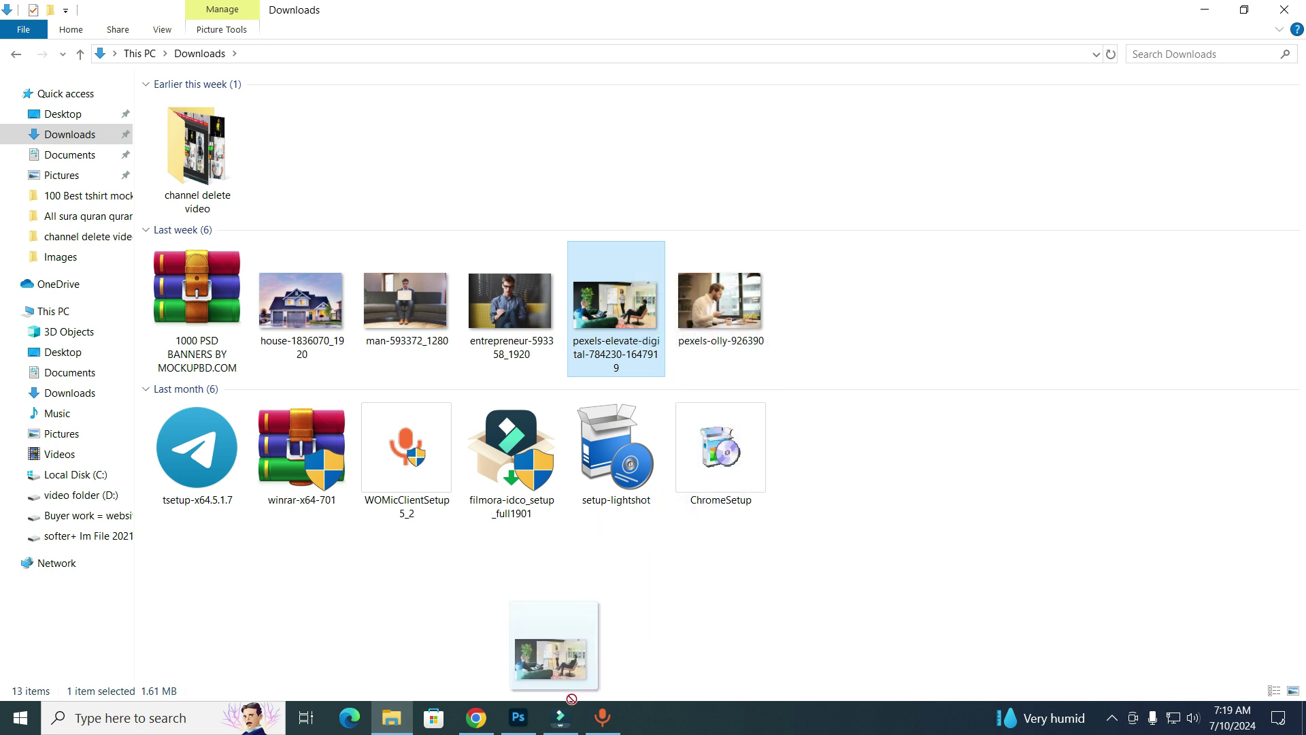
pyautogui.moveTo(693, 347)
pyautogui.mouseDown()
pyautogui.moveTo(519, 715)
pyautogui.moveTo(553, 436)
pyautogui.mouseUp()
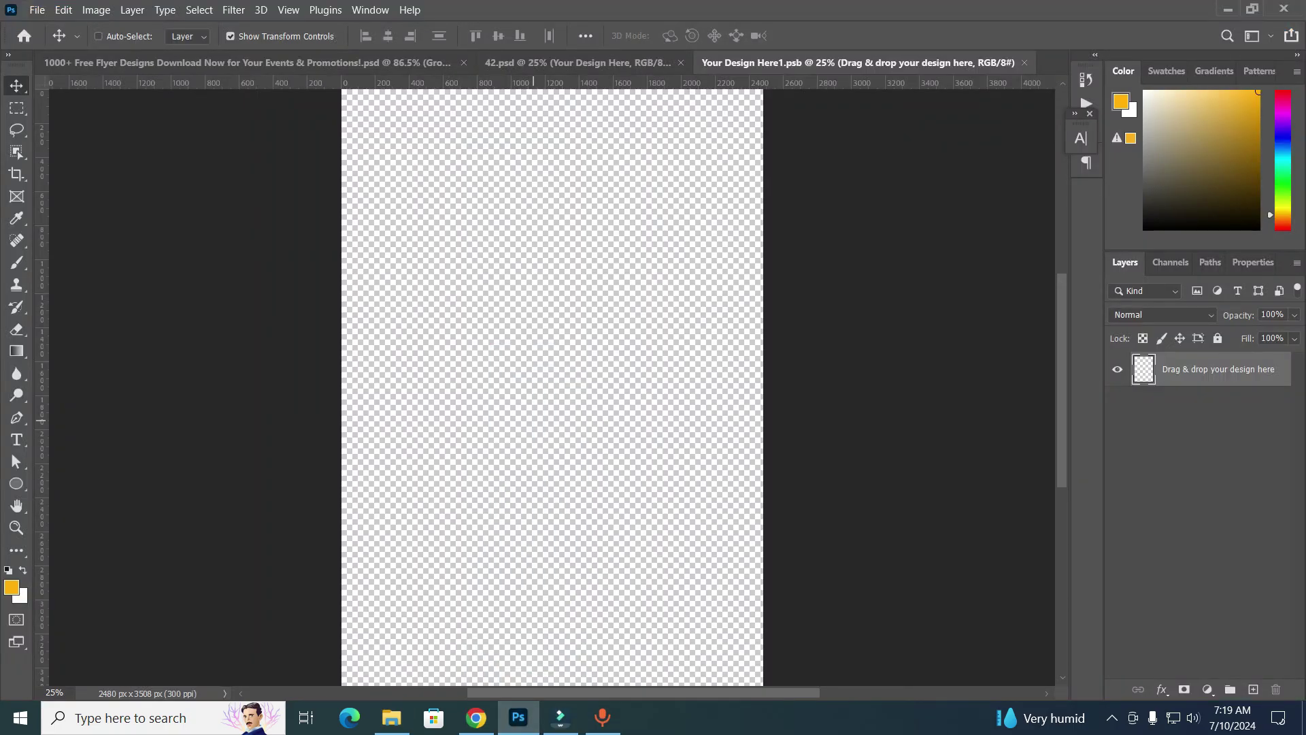
# Place the photo and scale it to cover the whole Your Design Here page
pyautogui.click(842, 35)
pyautogui.scroll(-5, 662, 405)
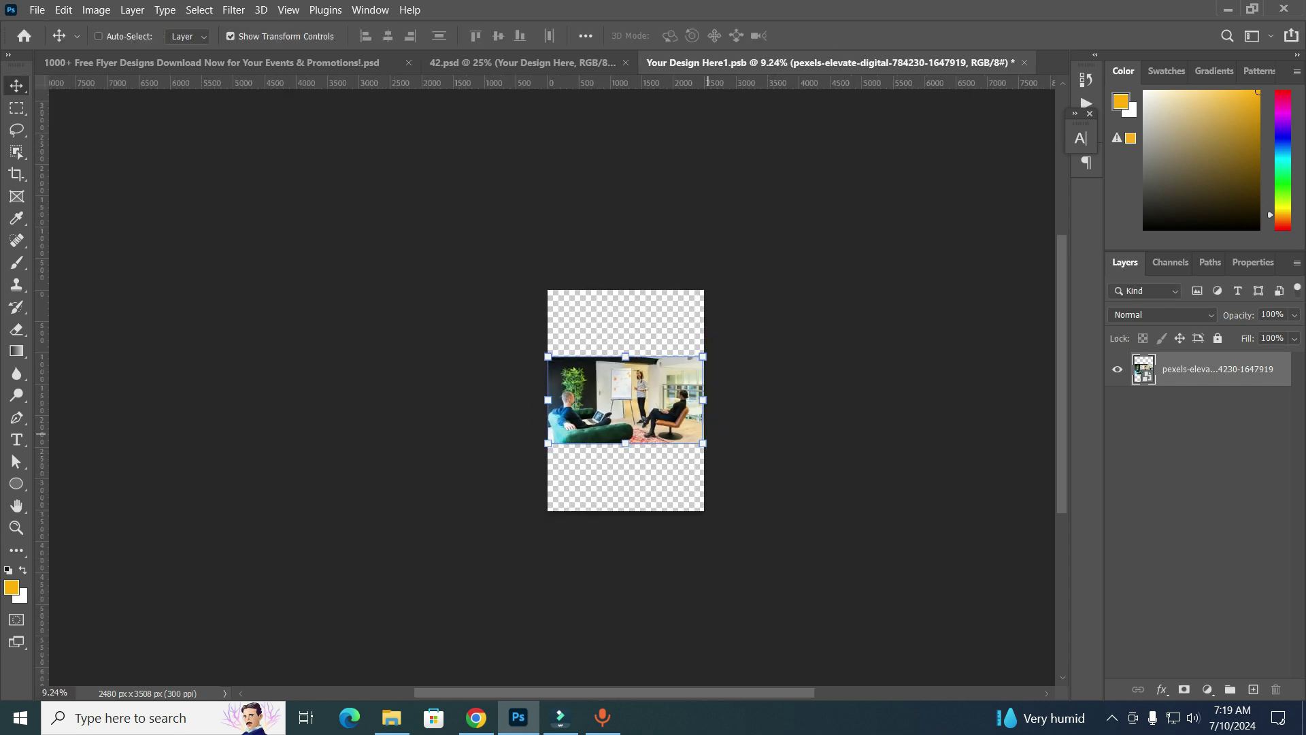
pyautogui.moveTo(703, 443); pyautogui.dragTo(868, 537)
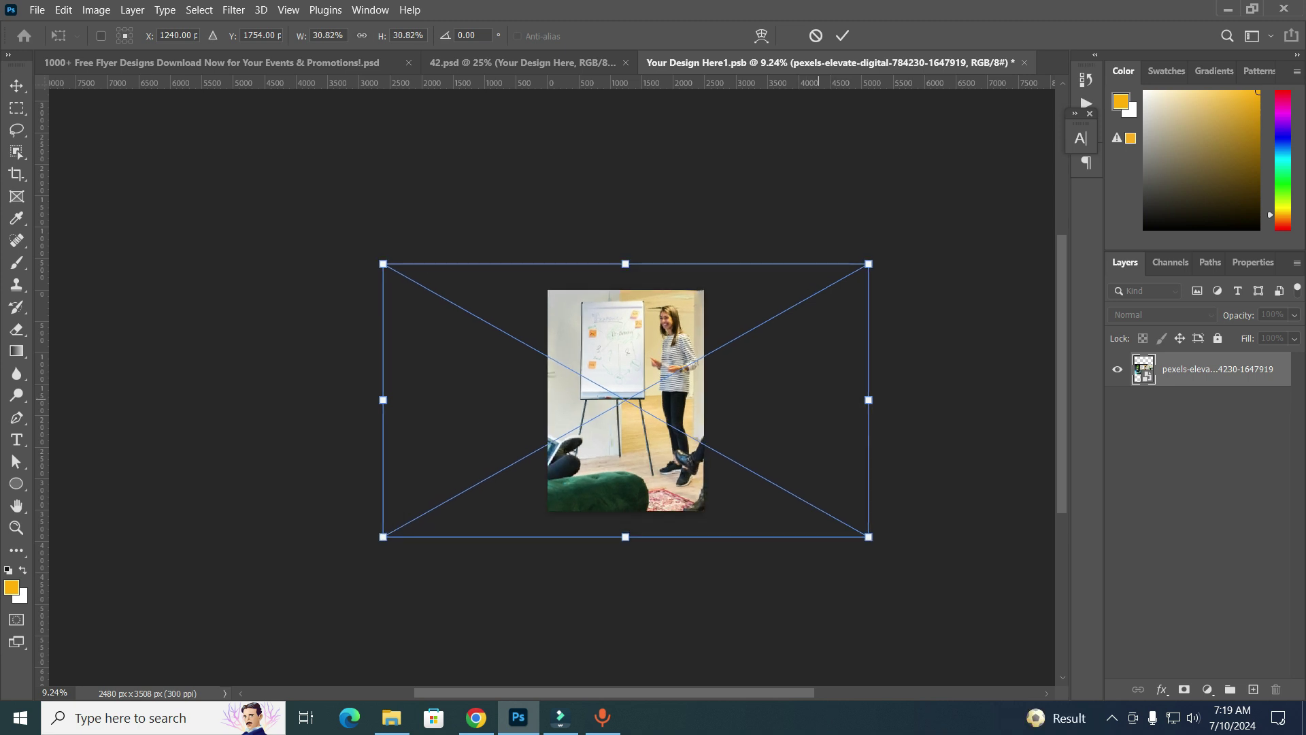
pyautogui.click(842, 35)
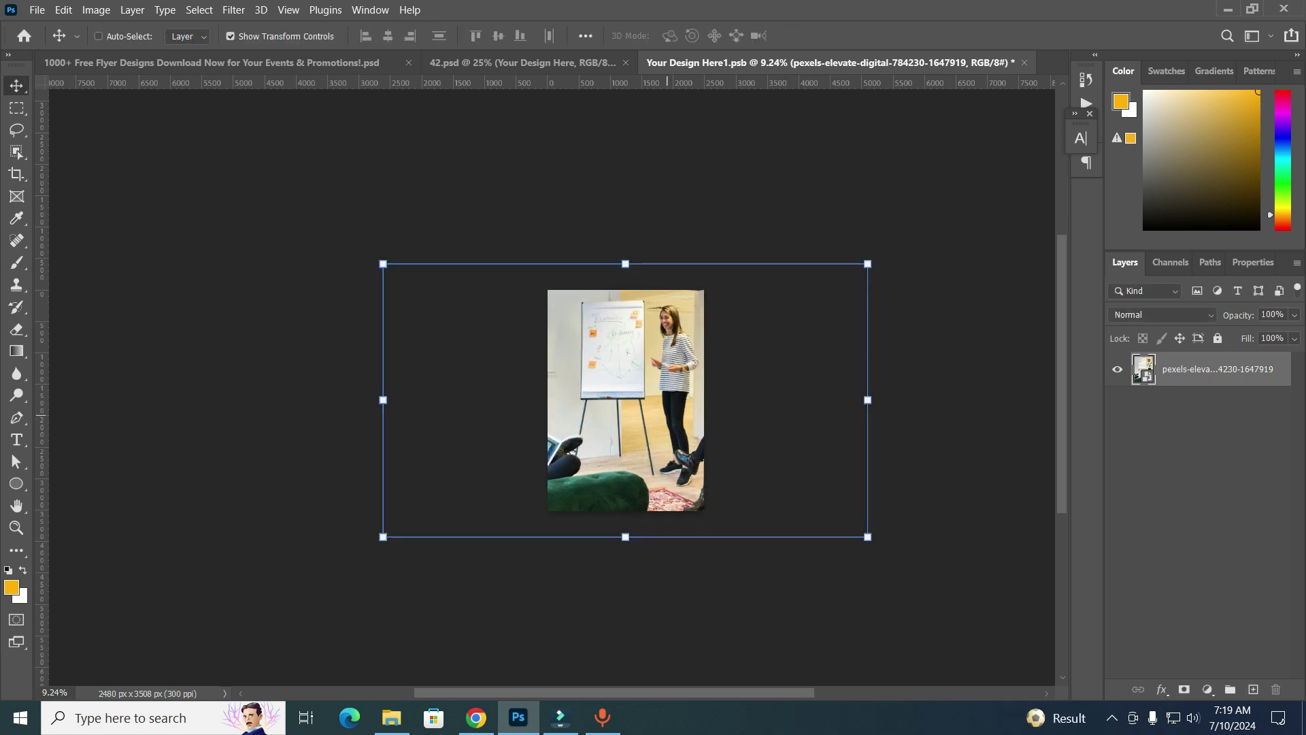
pyautogui.scroll(3, 648, 417)
pyautogui.moveTo(648, 415); pyautogui.dragTo(637, 397)
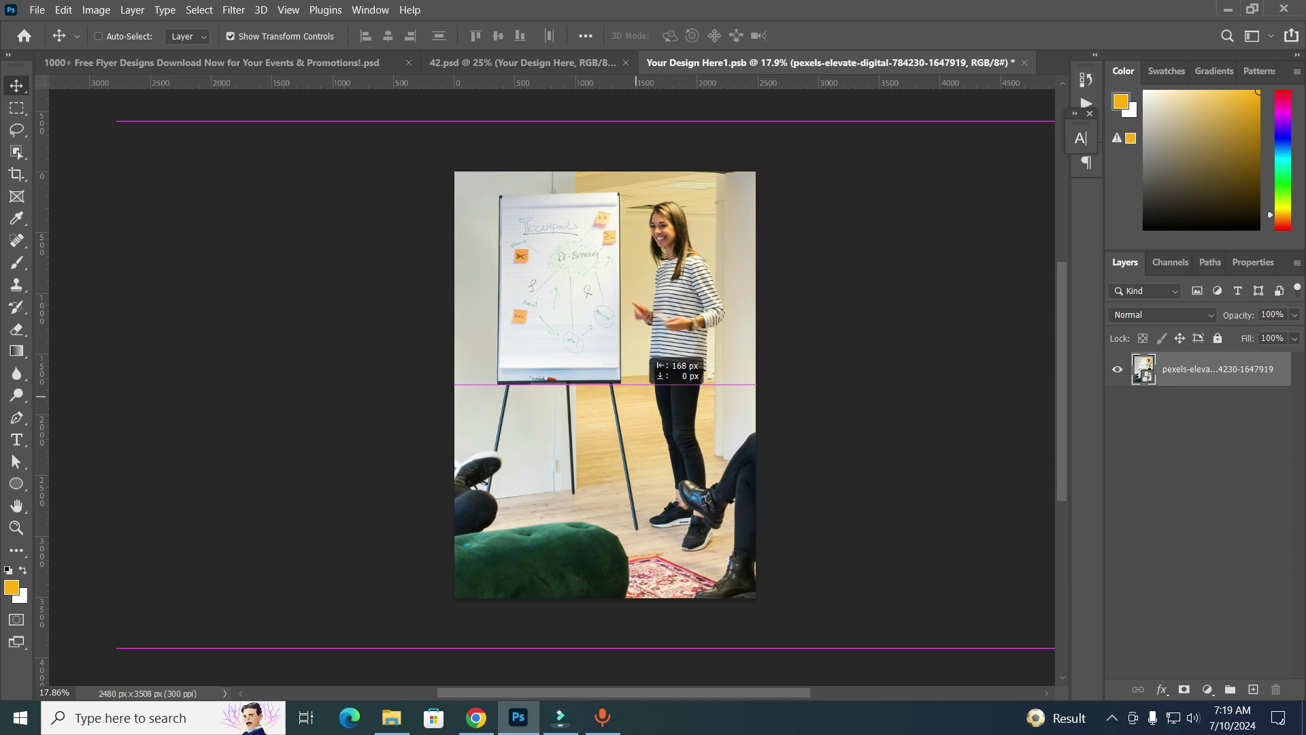
# Close and save Your Design Here1.psb so 42.psd's front flyer updates
pyautogui.press('ctrl')
pyautogui.hotkey('ctrl', 'w')
pyautogui.press('Return')
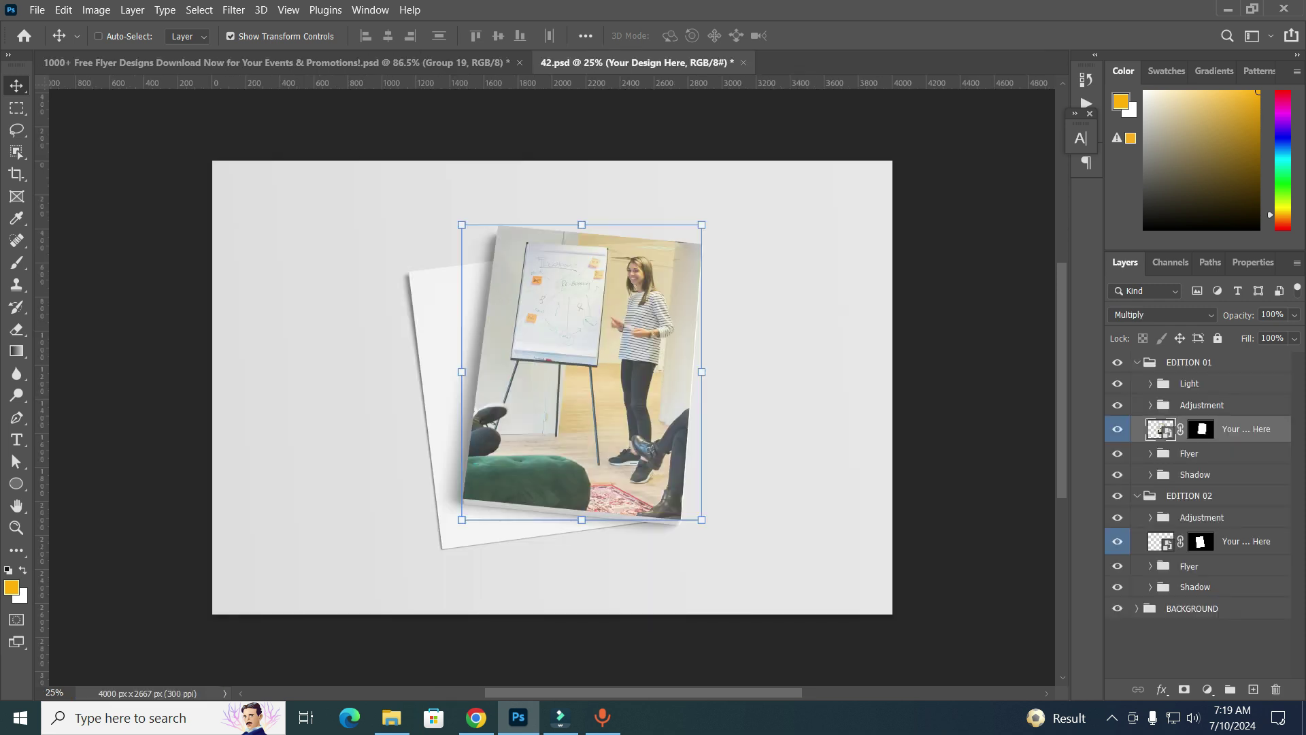
pyautogui.hotkey('alt', ']')
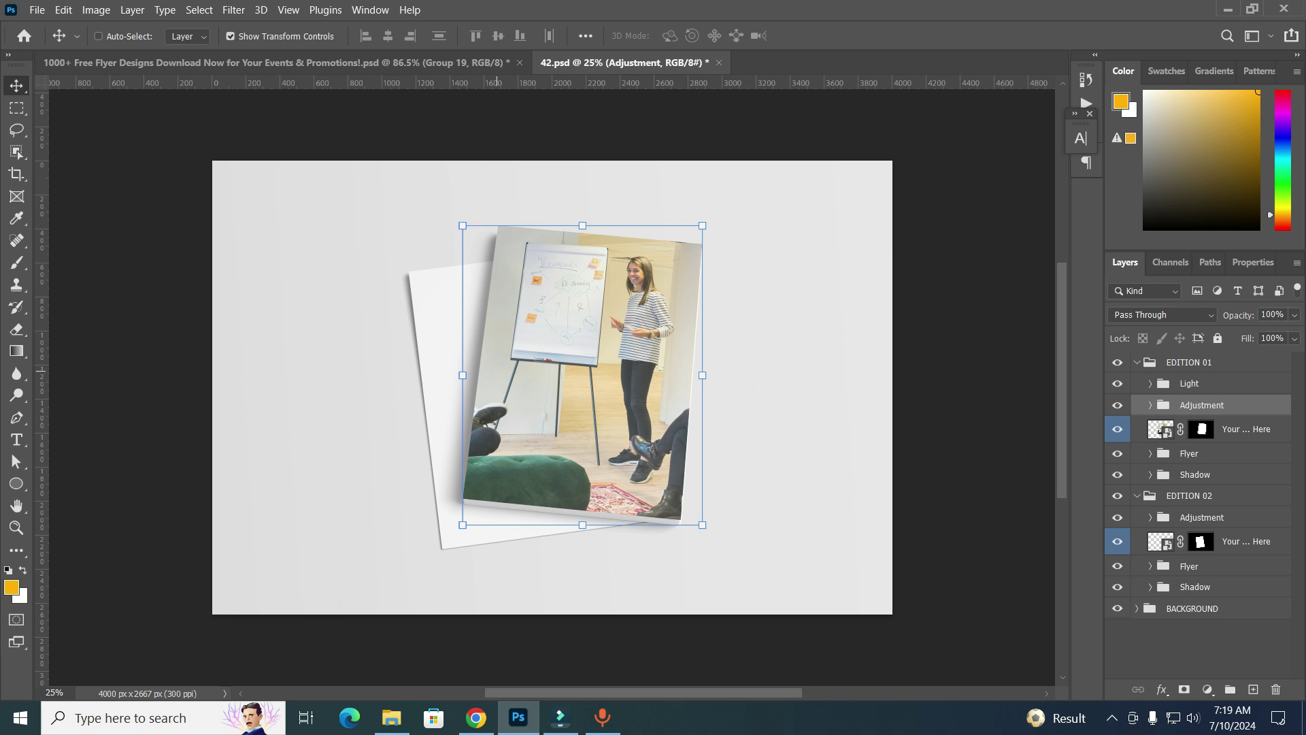
pyautogui.scroll(-2, 553, 354)
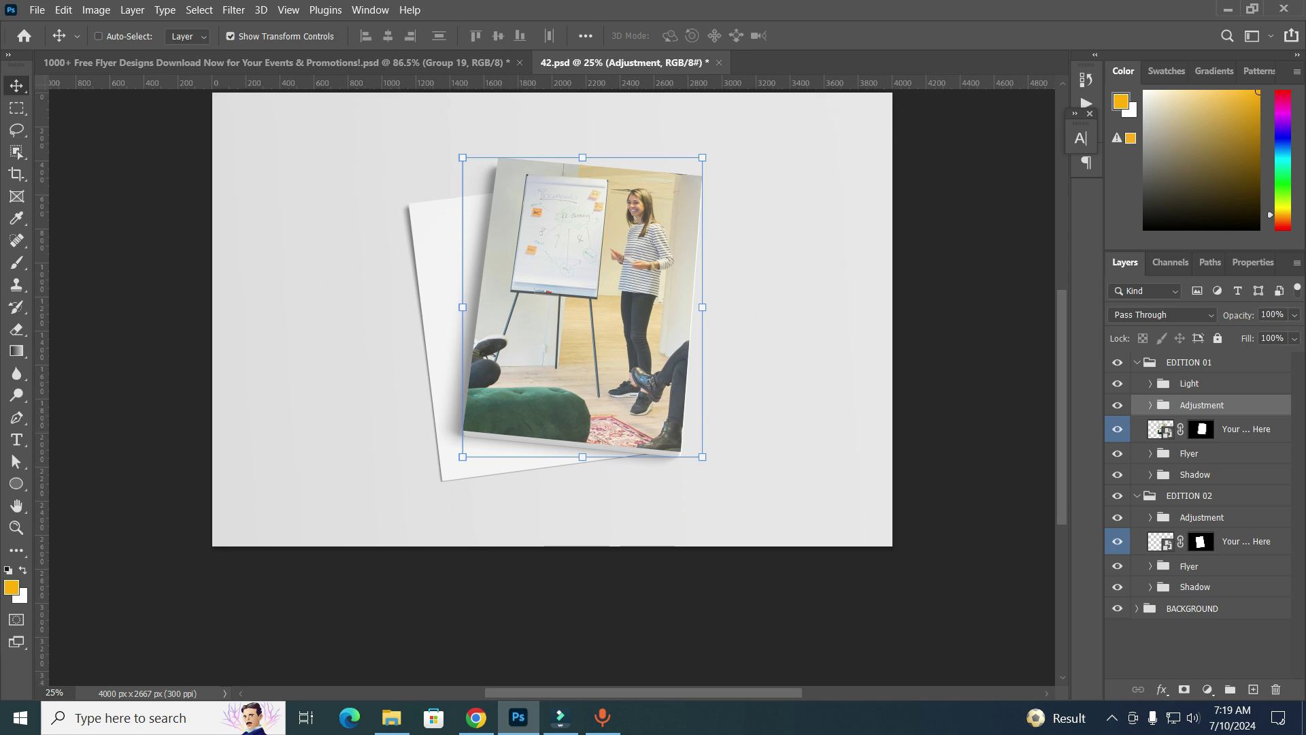
# Bring File Explorer forward and go back from Downloads to the Freepik Flyer mockup folder
pyautogui.hotkey('ctrl', 'Tab')
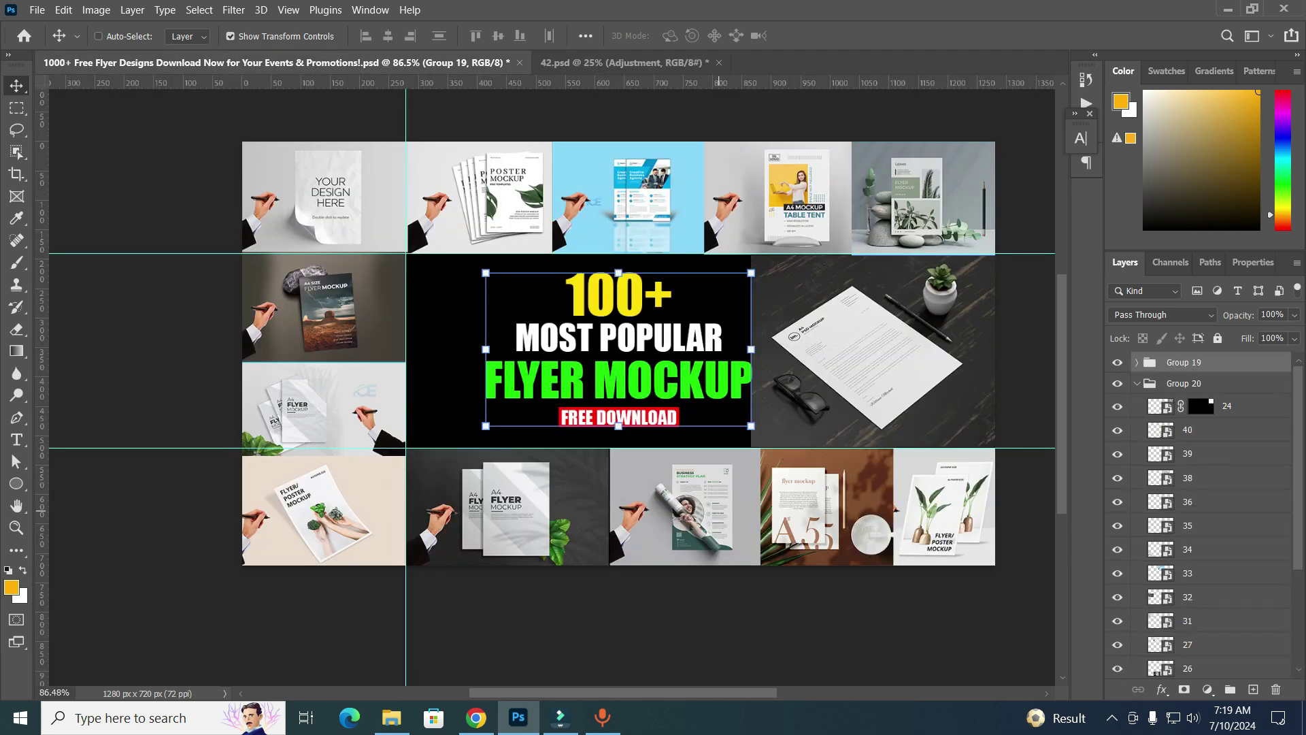
pyautogui.click(391, 717)
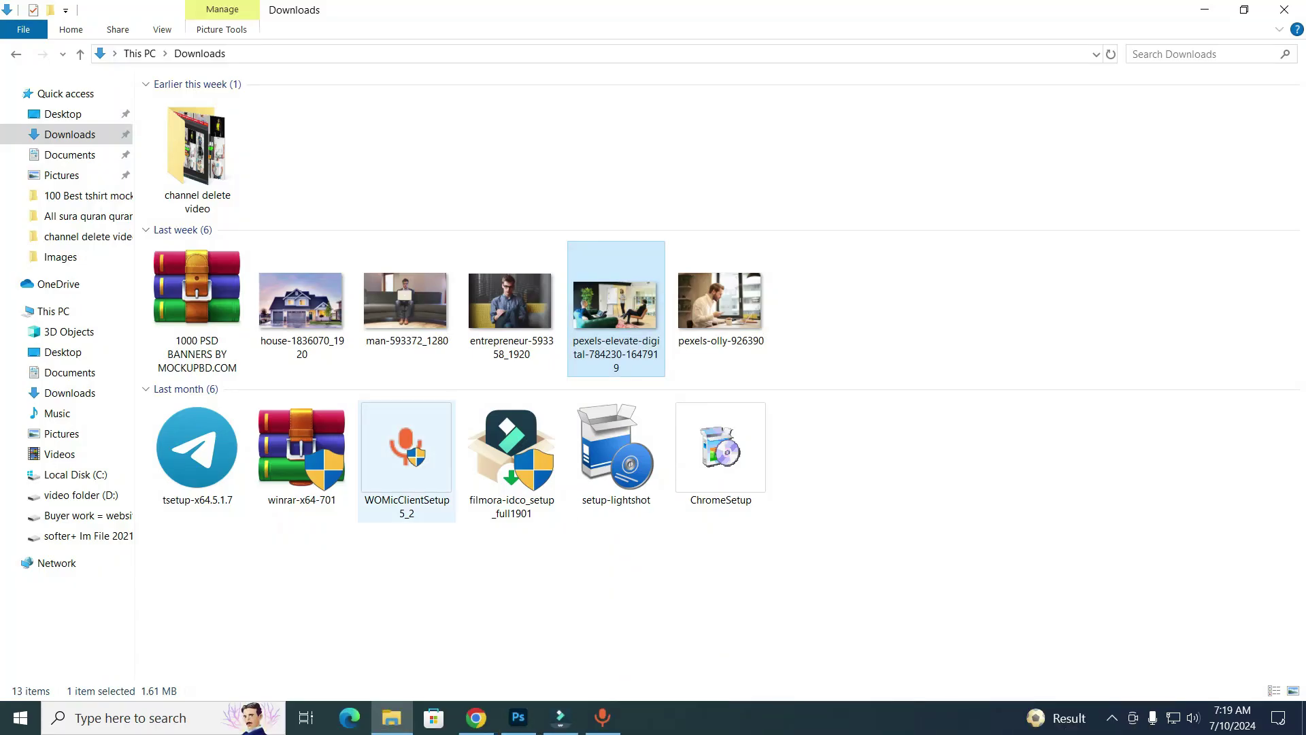
pyautogui.click(391, 717)
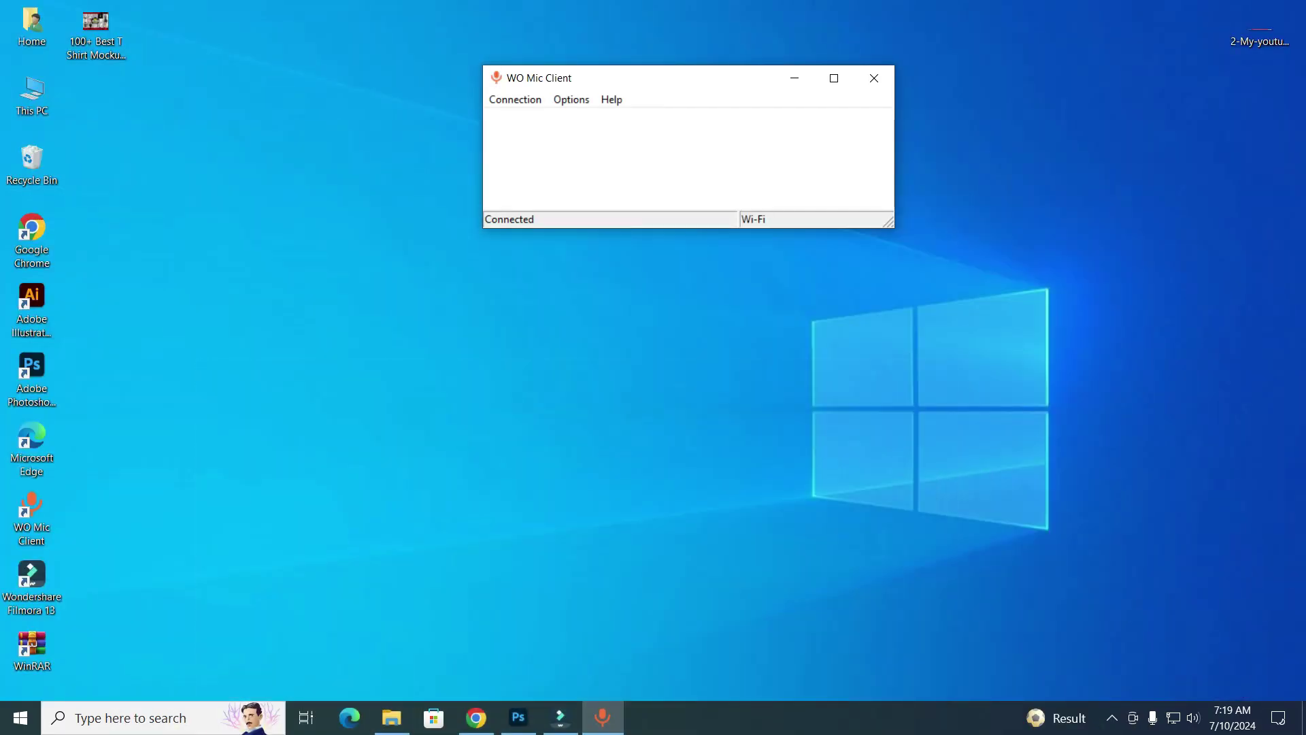
pyautogui.click(392, 717)
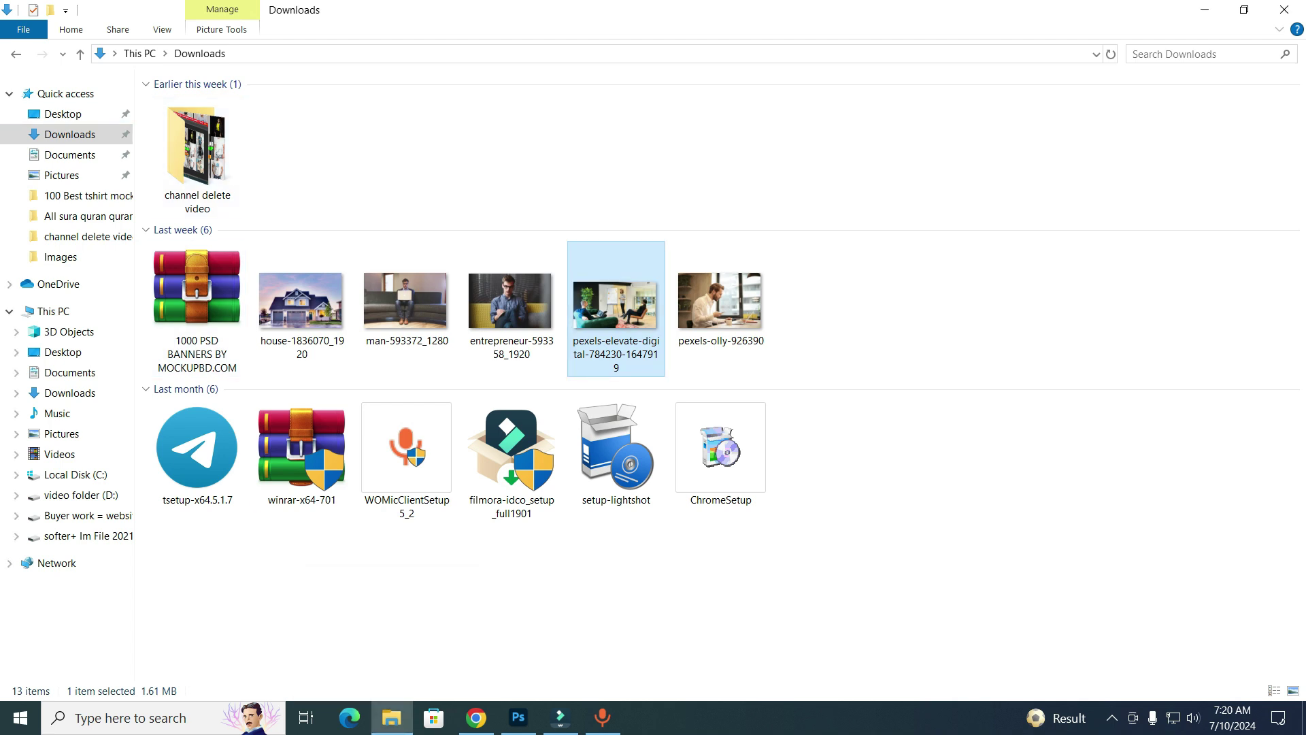
pyautogui.hotkey('alt', 'Left')
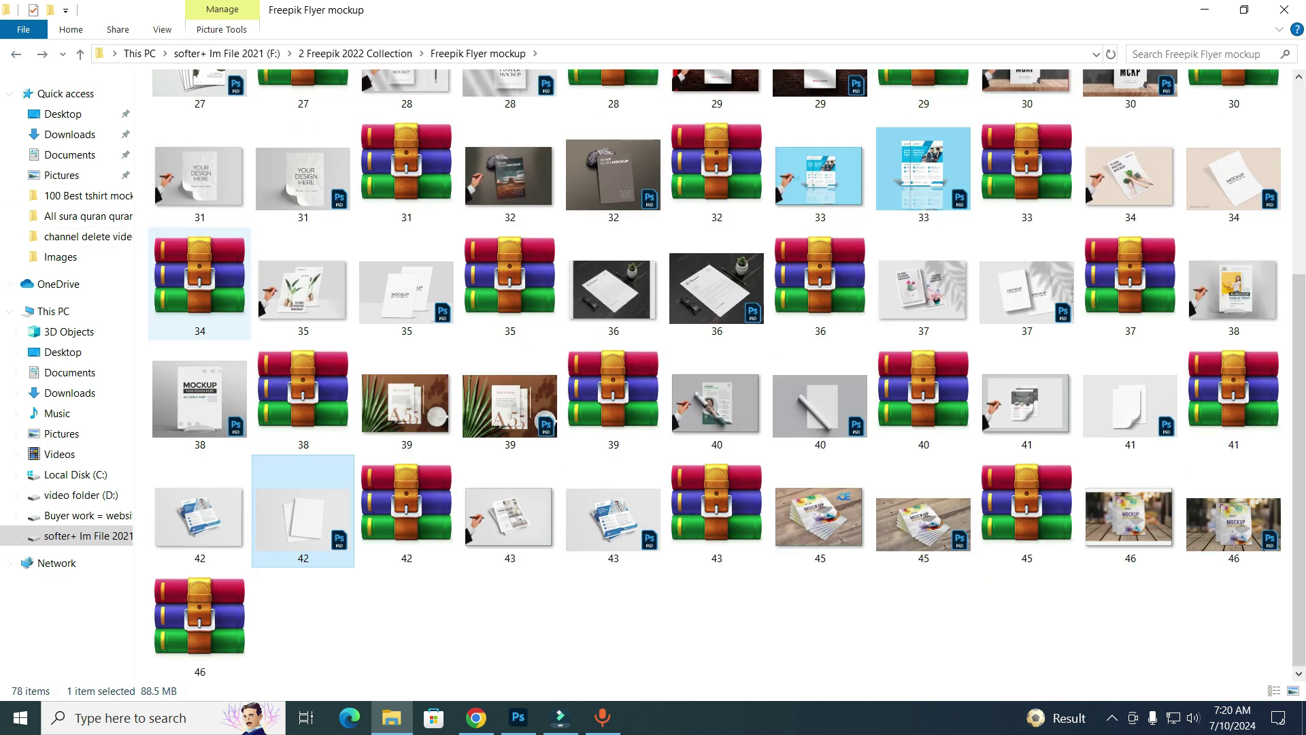
# Preview 35.jpg onward in Photos, then open the 38.jpg table-tent mockup in Photoshop
pyautogui.doubleClick(302, 289)
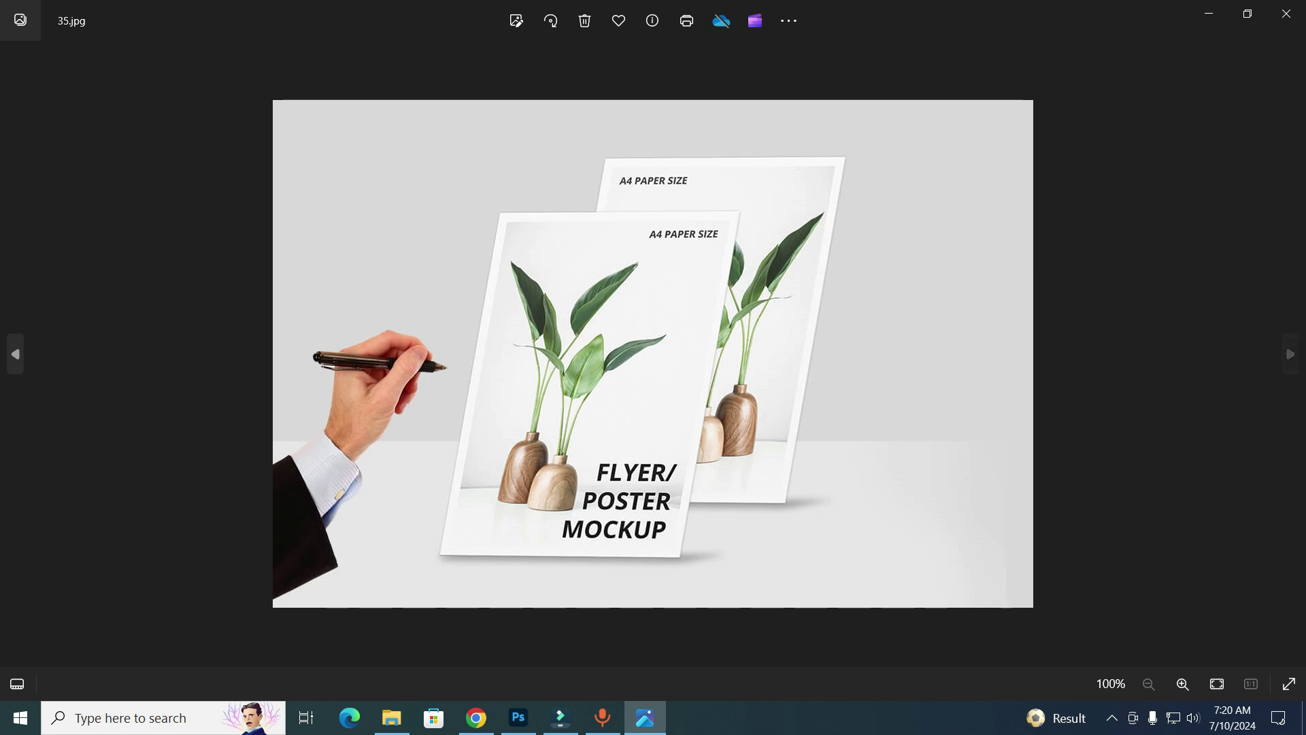
pyautogui.press('Right')
pyautogui.press('Right')
pyautogui.press('Right')
pyautogui.press('Right')
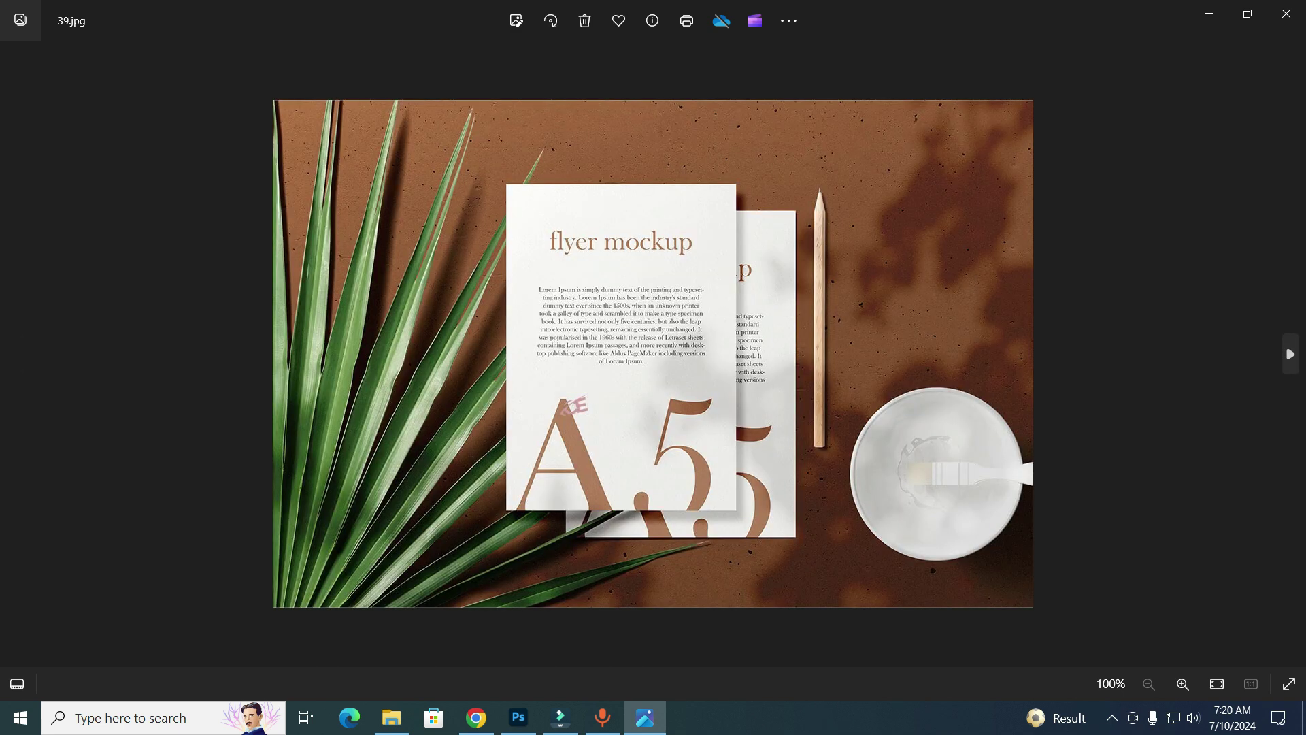
pyautogui.click(1286, 14)
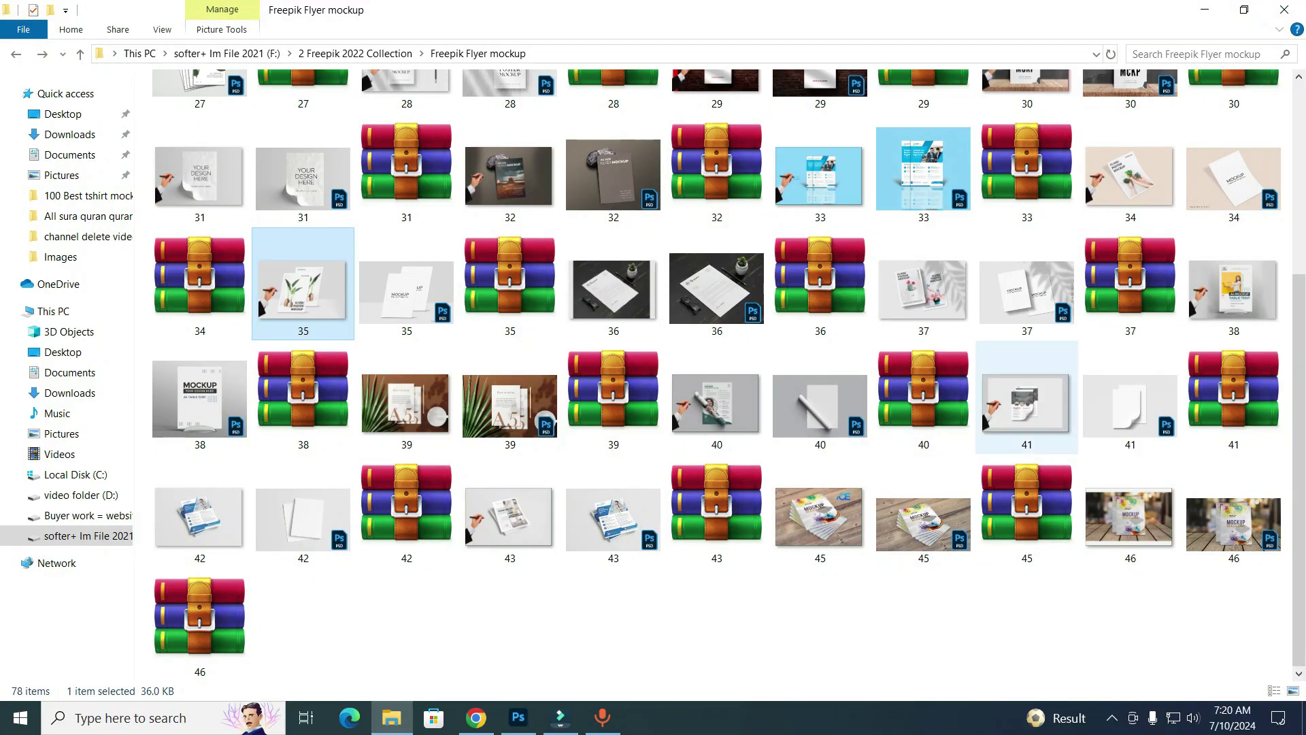
pyautogui.scroll(5, 464, 525)
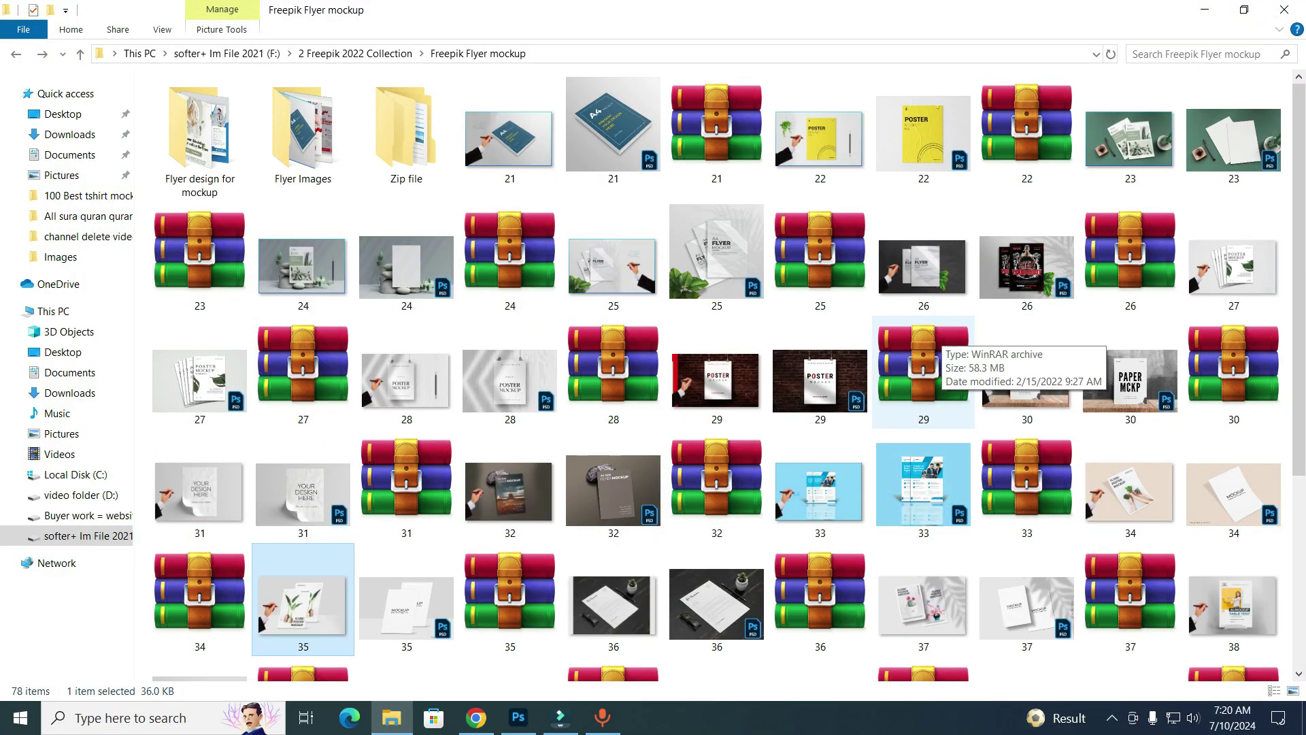
pyautogui.moveTo(1233, 606)
pyautogui.rightClick(1192, 600)
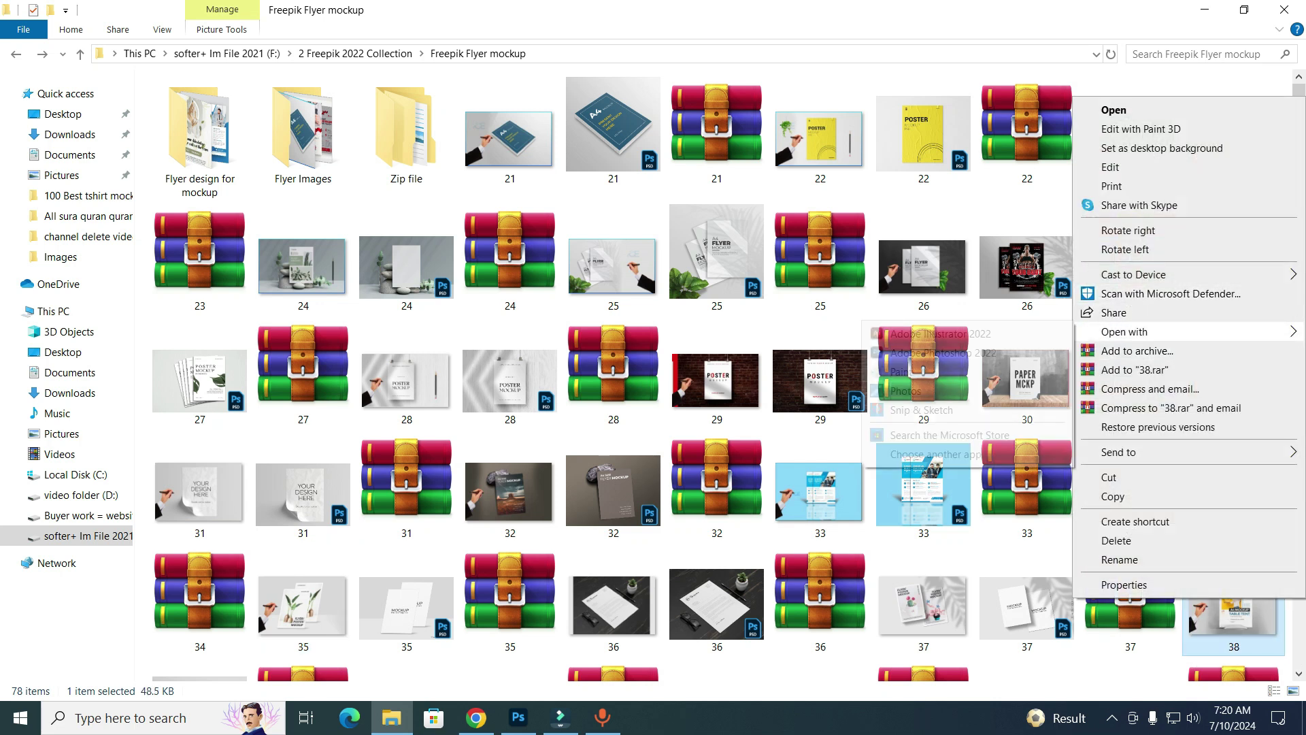
pyautogui.click(946, 353)
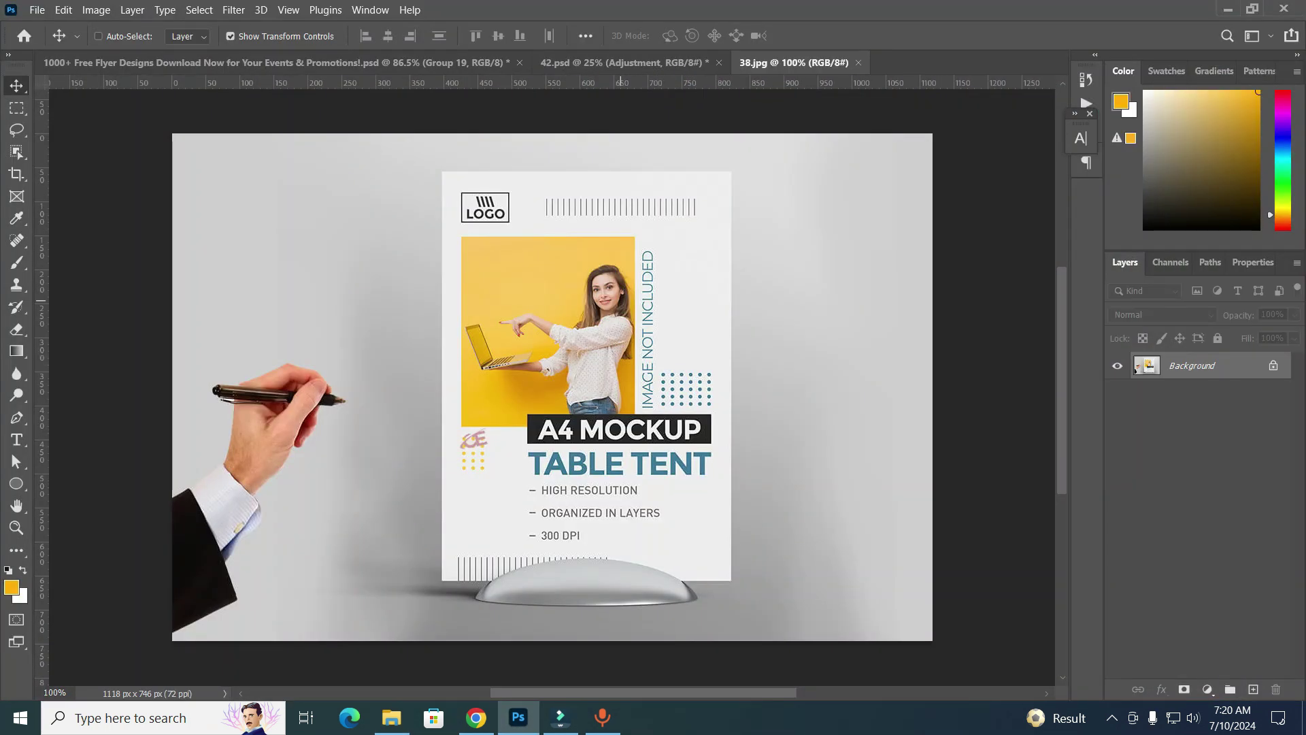
# Marquee-select the table-tent card in 38.jpg, then return to the mockup folder
pyautogui.scroll(2, 621, 300)
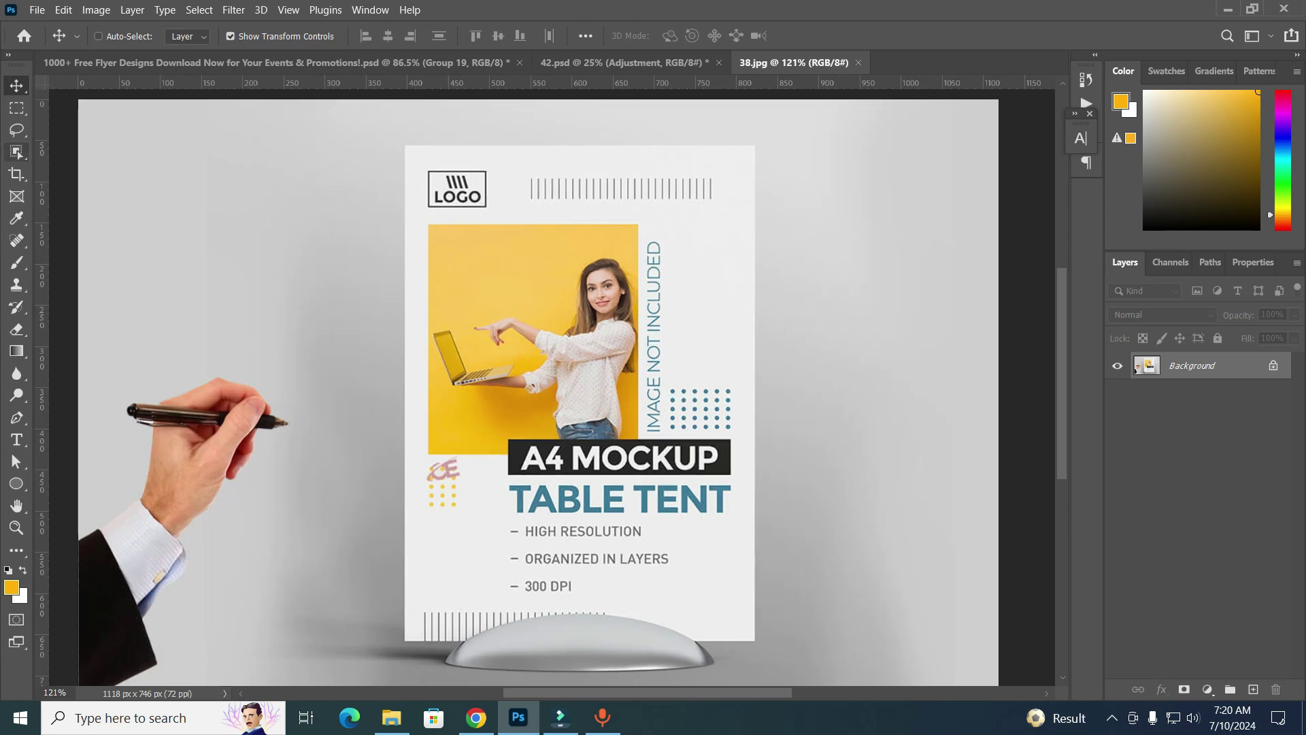
pyautogui.click(16, 107)
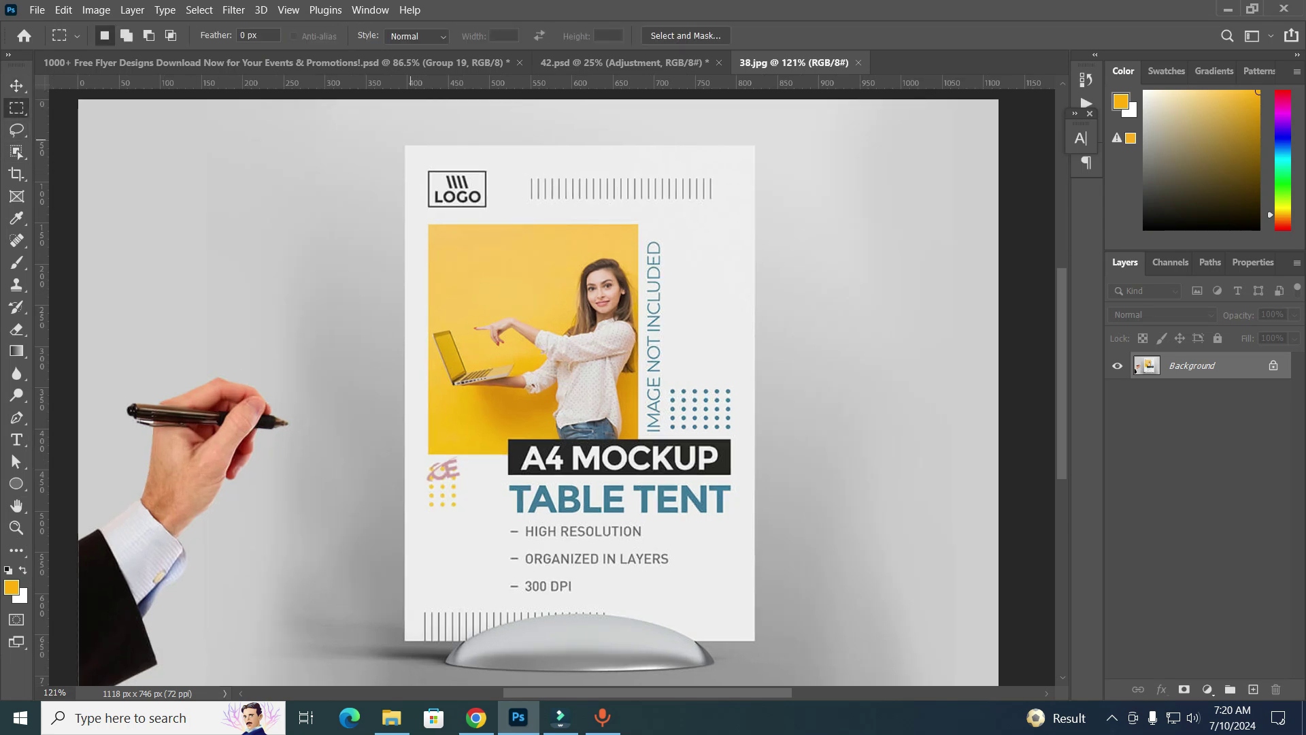
pyautogui.moveTo(406, 144); pyautogui.dragTo(757, 640)
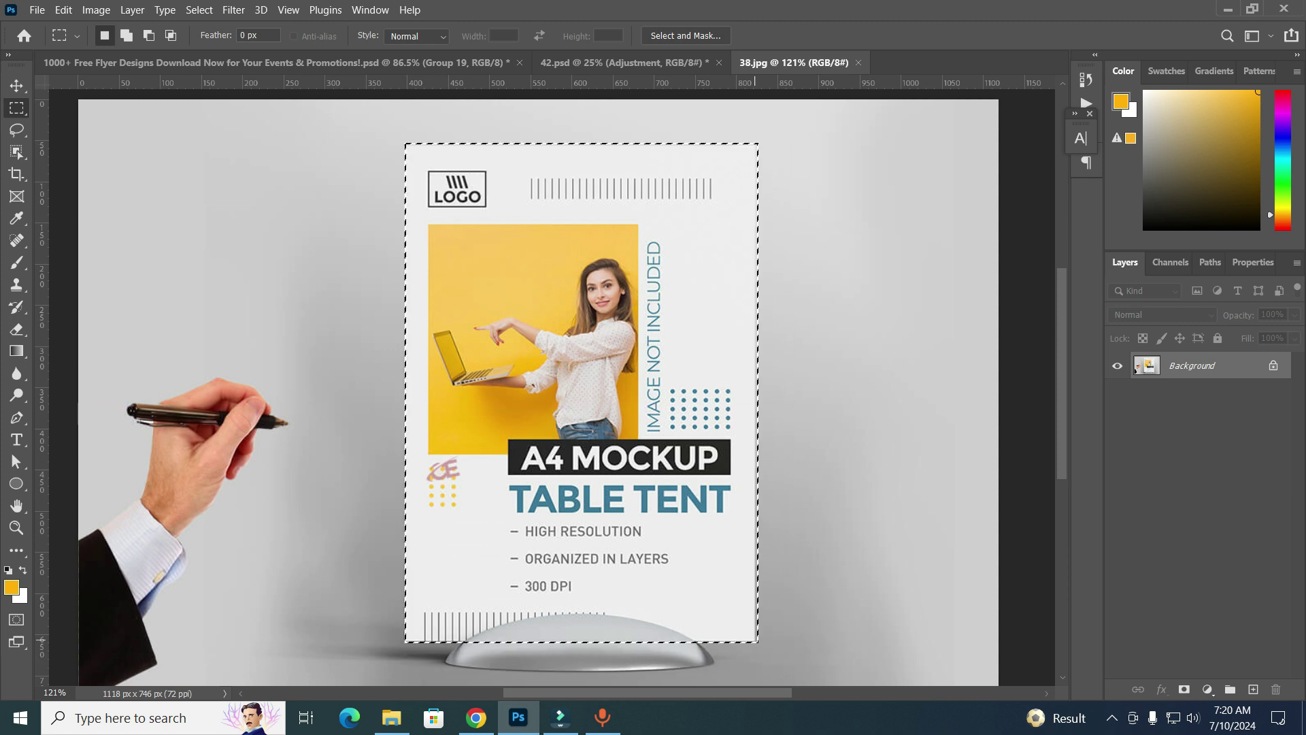
pyautogui.moveTo(757, 641); pyautogui.dragTo(759, 643)
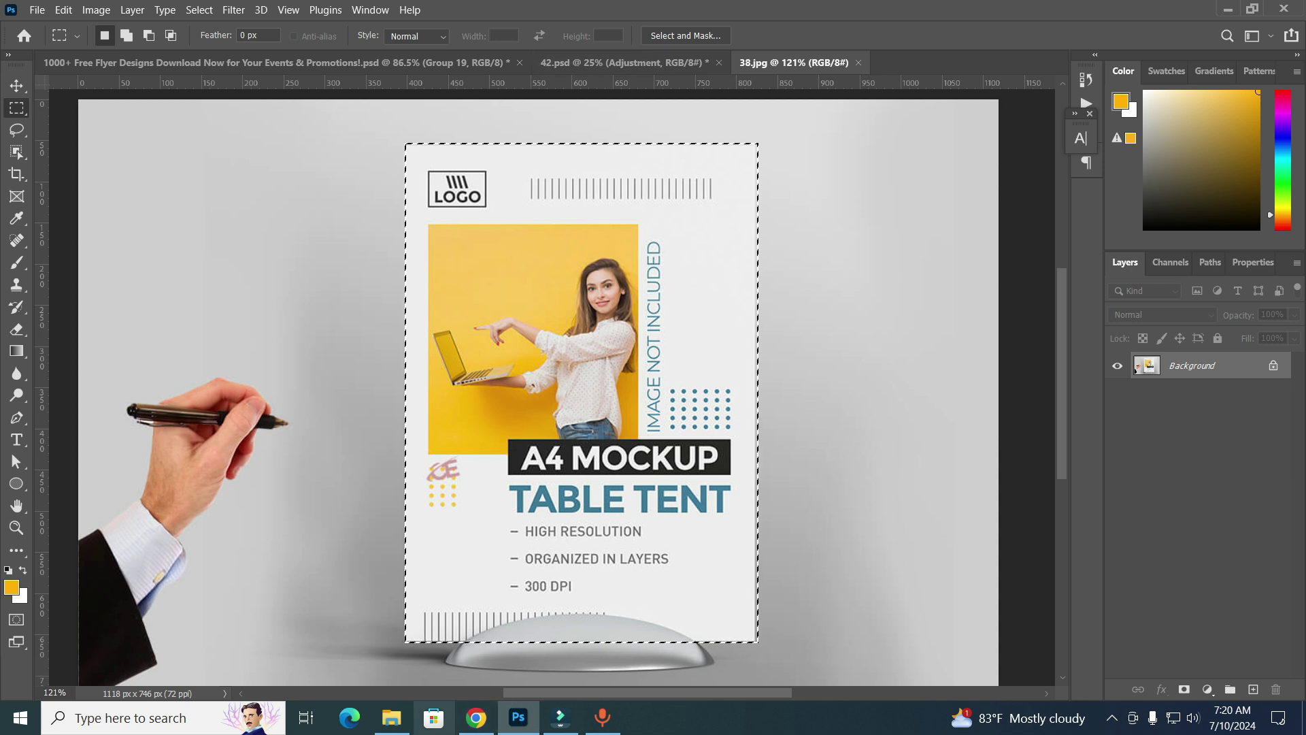
pyautogui.click(392, 718)
pyautogui.scroll(-5, 1187, 268)
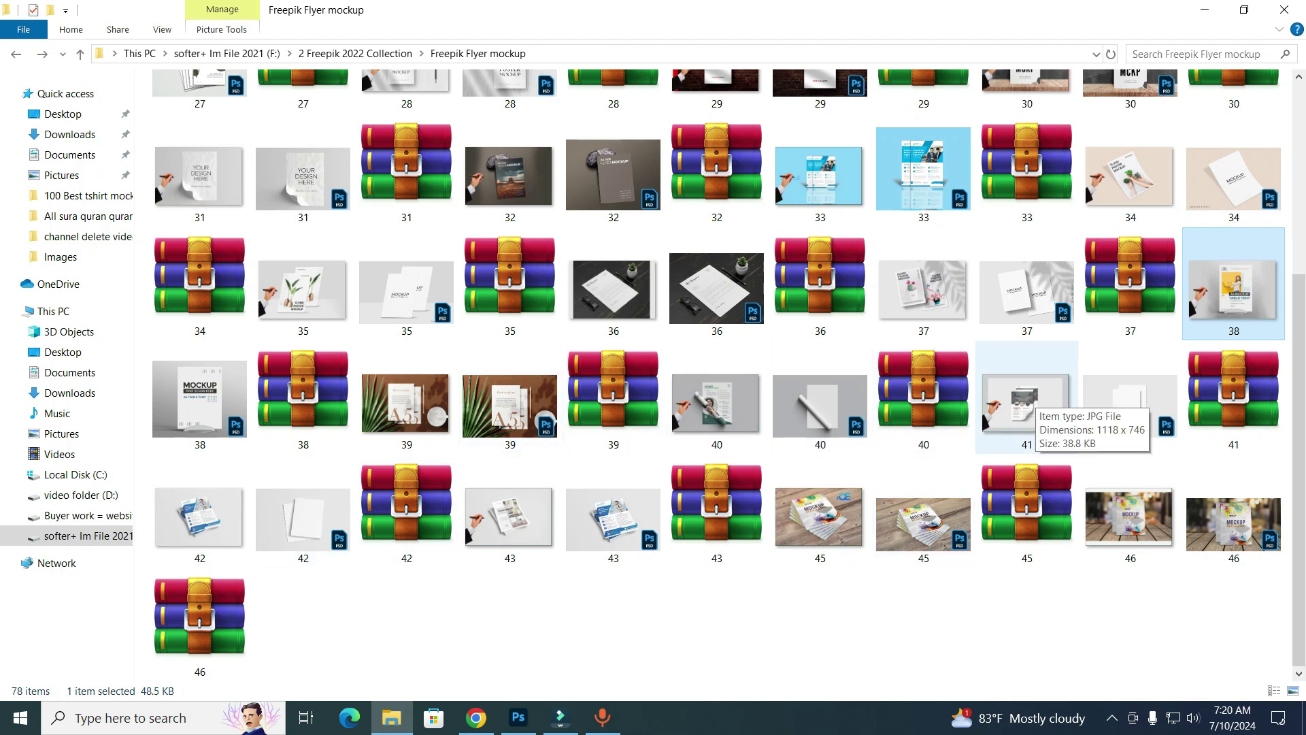
# Open 46.psd and its COVER smart object (Capa 1121.psb), then switch back to 38.jpg
pyautogui.doubleClick(1231, 517)
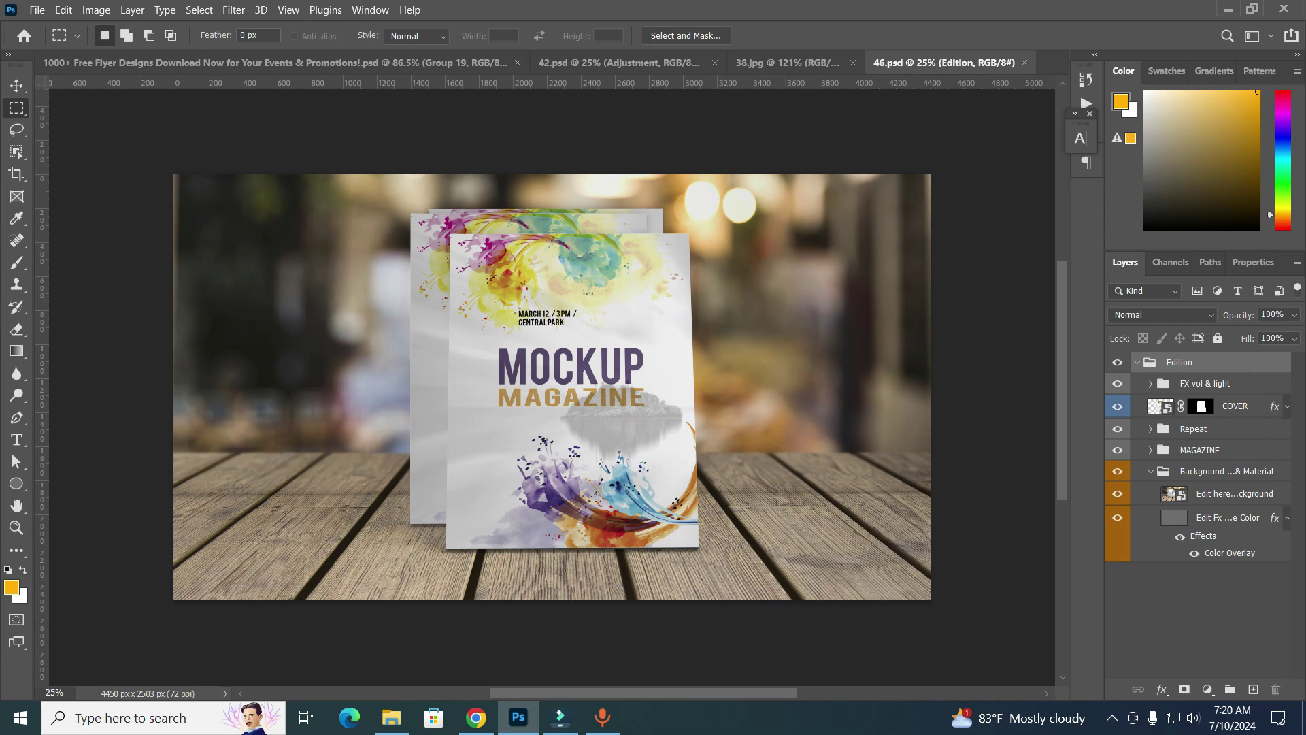
pyautogui.doubleClick(1160, 406)
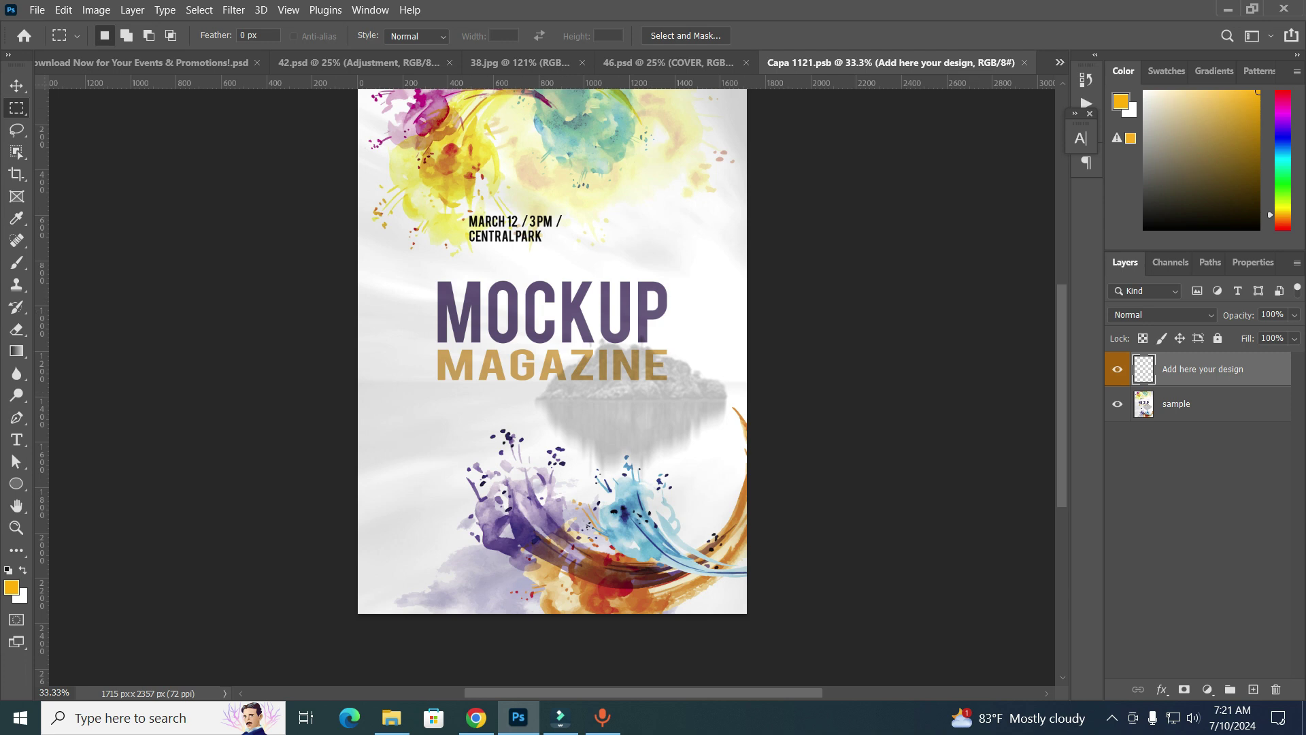
pyautogui.hotkey('ctrl', 'shift', 'Tab')
pyautogui.hotkey('ctrl', 'shift', 'Tab')
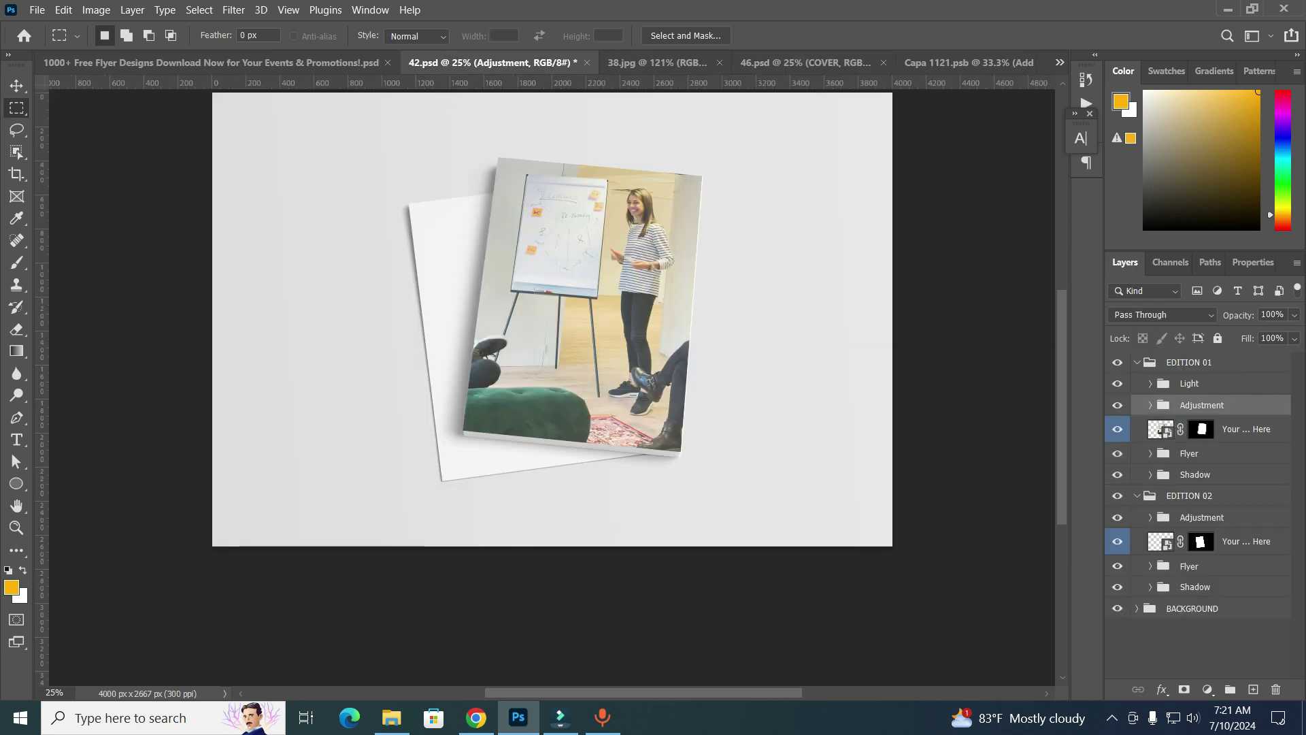
pyautogui.hotkey('ctrl', 'shift', 'Tab')
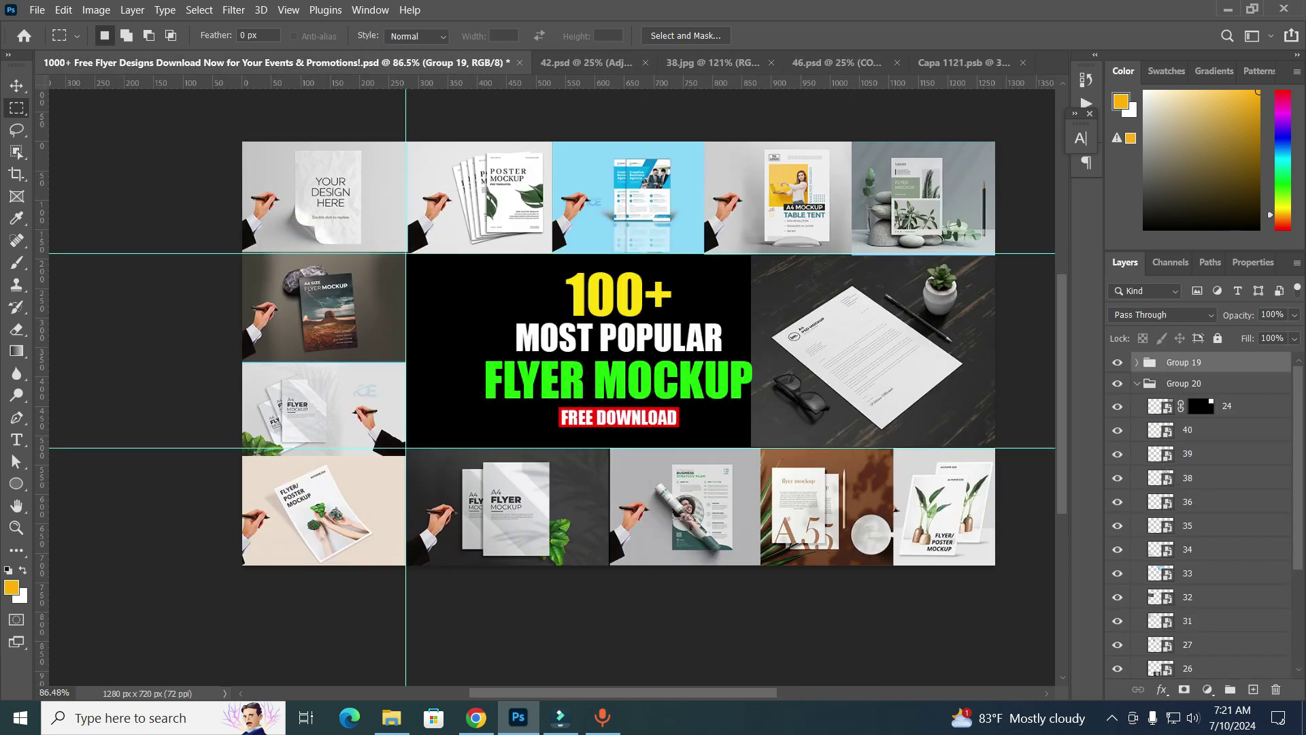
pyautogui.hotkey('ctrl', 'Tab')
pyautogui.hotkey('ctrl', 'Tab')
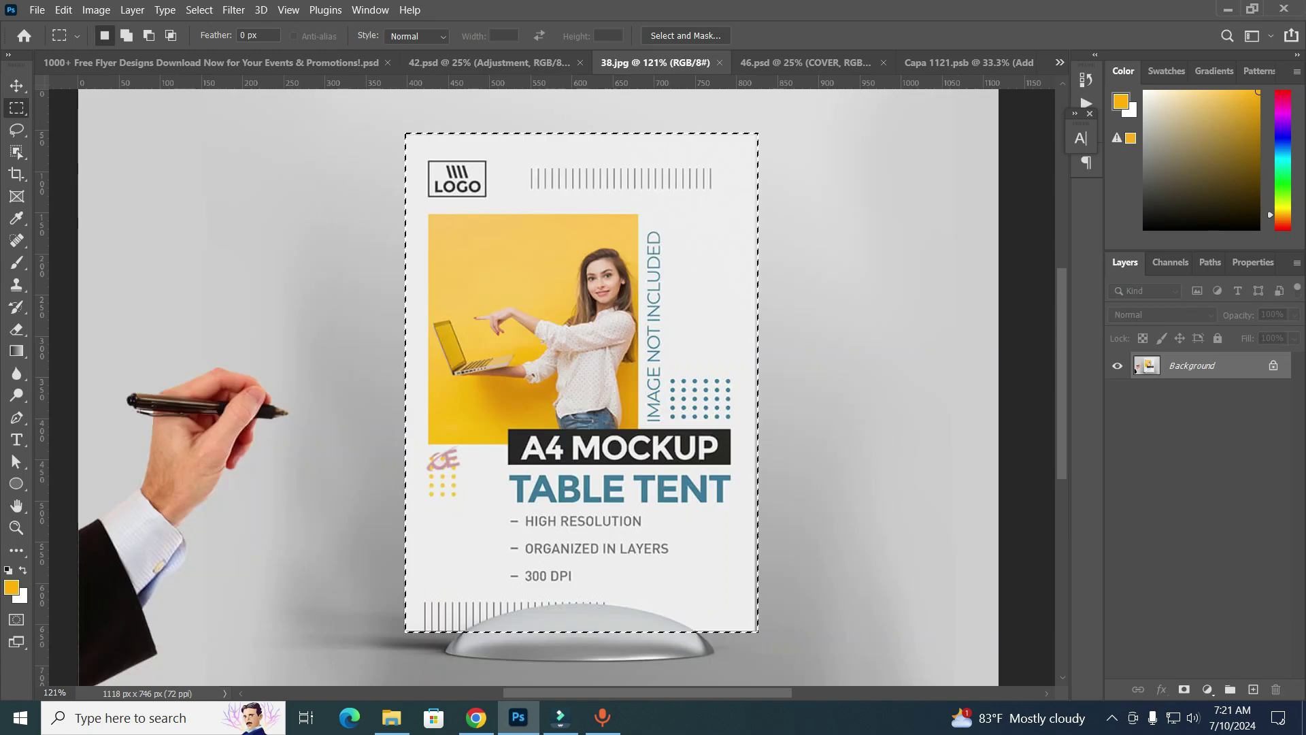
# Unlock the table-tent background, paste it into Capa 1121.psb and align it top-left
pyautogui.keyDown('alt'); pyautogui.doubleClick(1136, 368); pyautogui.keyUp('alt')
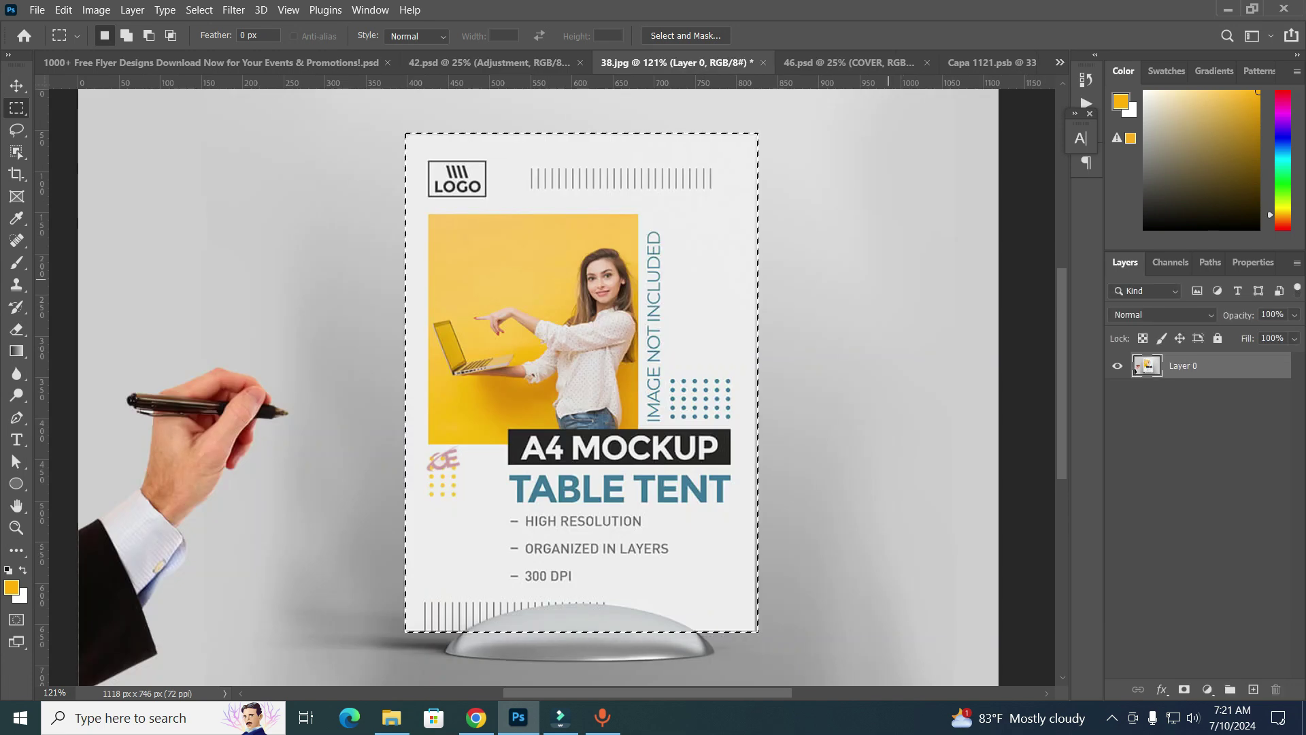
pyautogui.click(993, 61)
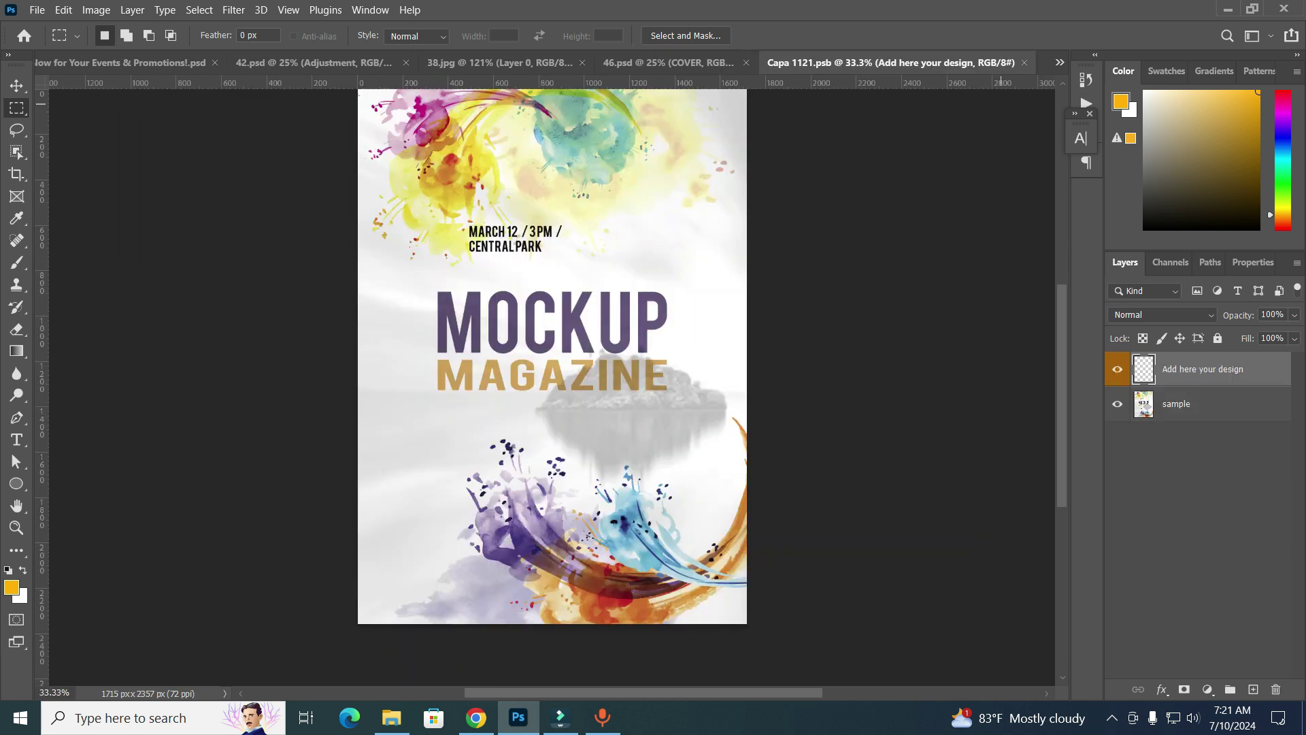
pyautogui.hotkey('ctrl', 'v')
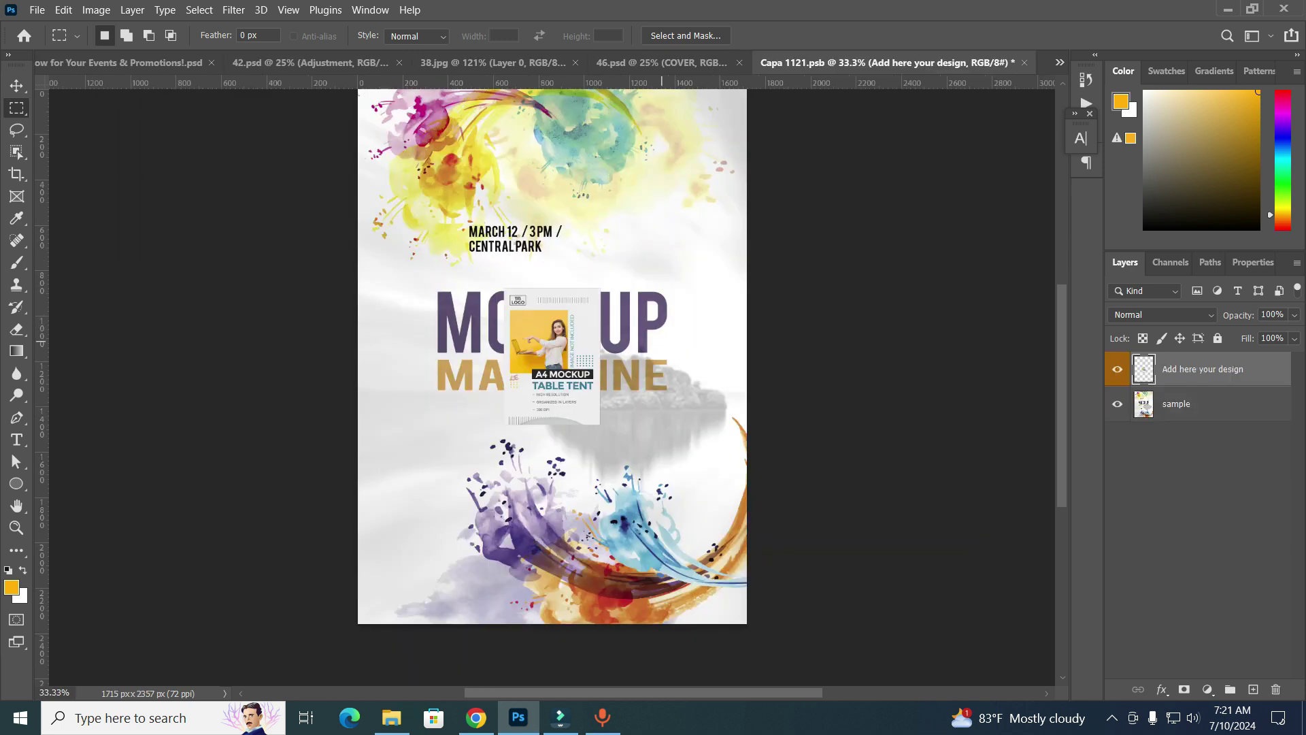
pyautogui.press('v')
pyautogui.hotkey('ctrl', 'a')
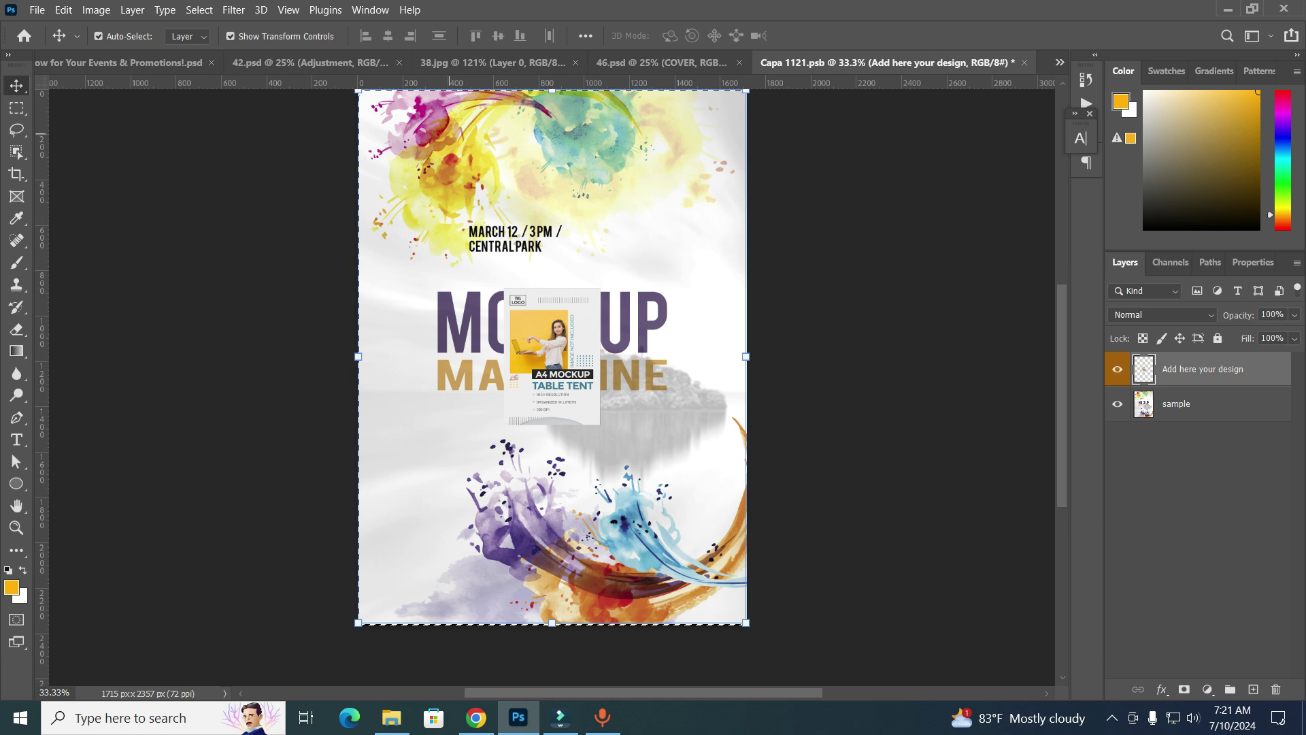
pyautogui.click(366, 35)
pyautogui.click(476, 35)
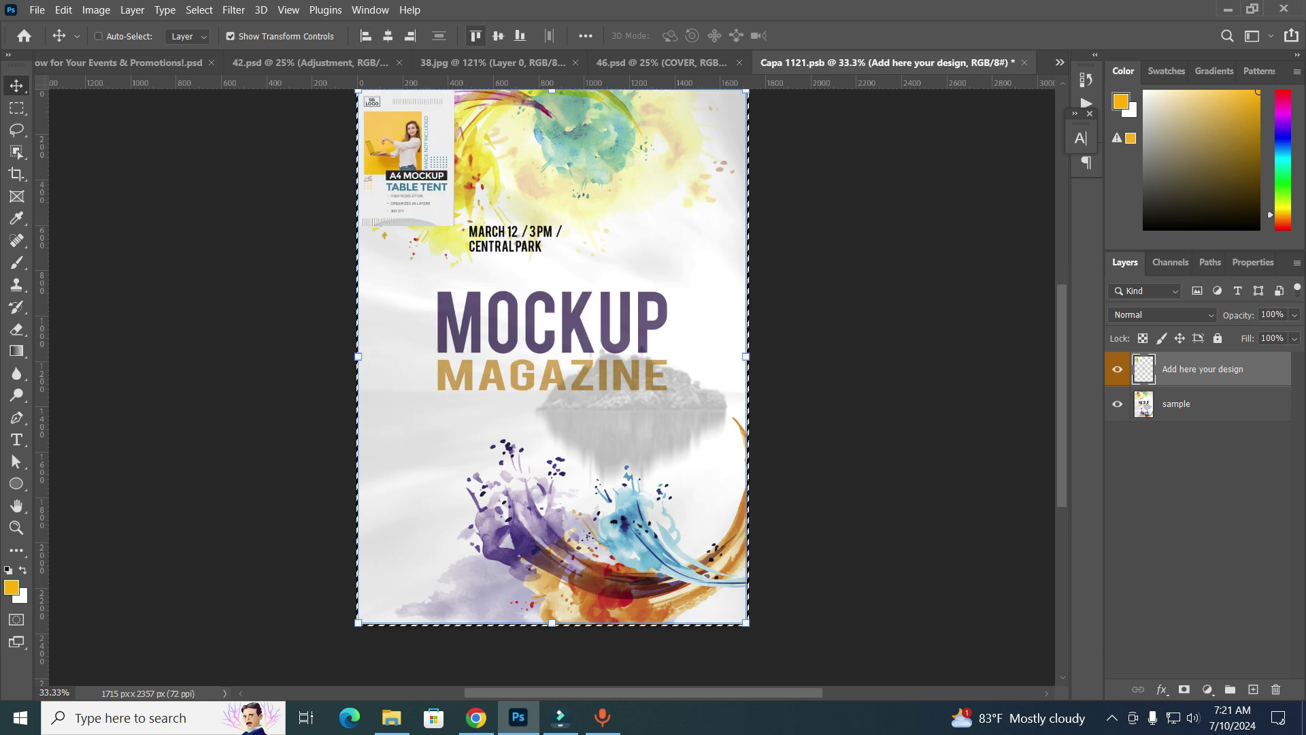
pyautogui.hotkey('ctrl', 'd')
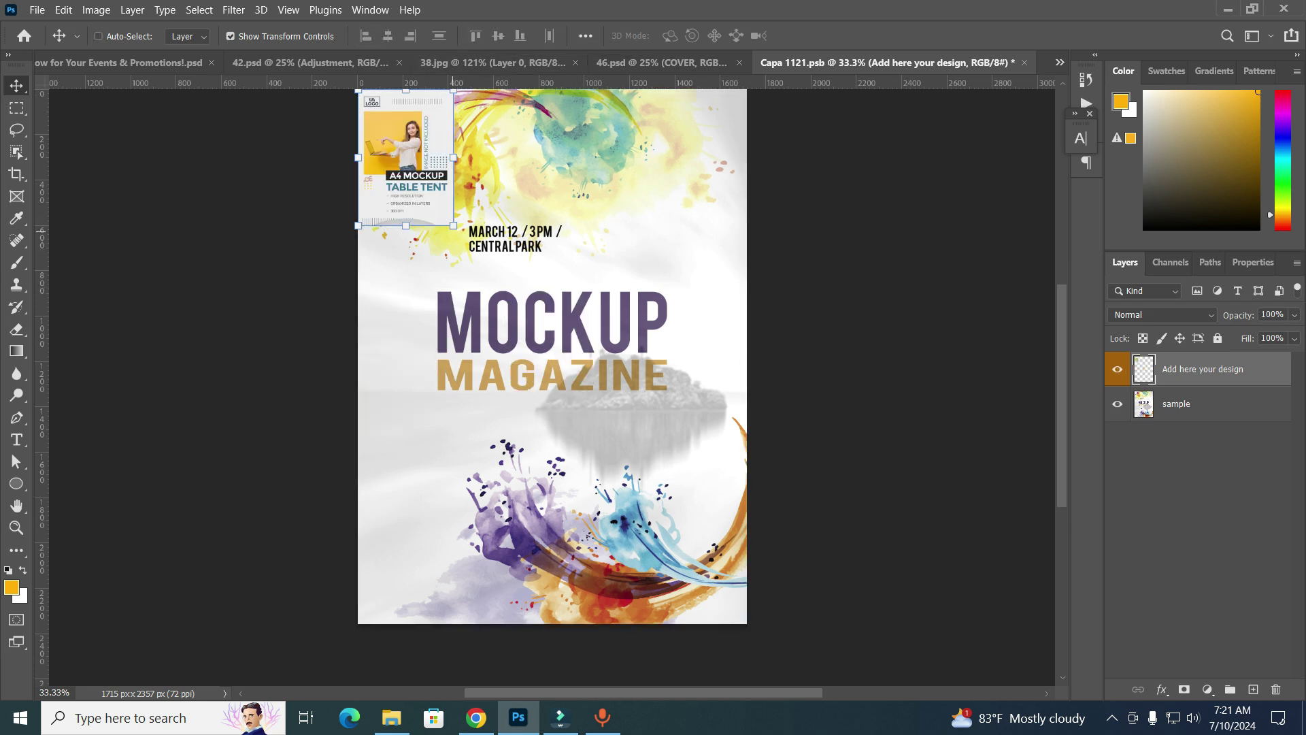
# Scale the design to fill the cover, then save and close Capa 1121.psb to update 46.psd
pyautogui.moveTo(454, 226); pyautogui.dragTo(746, 622)
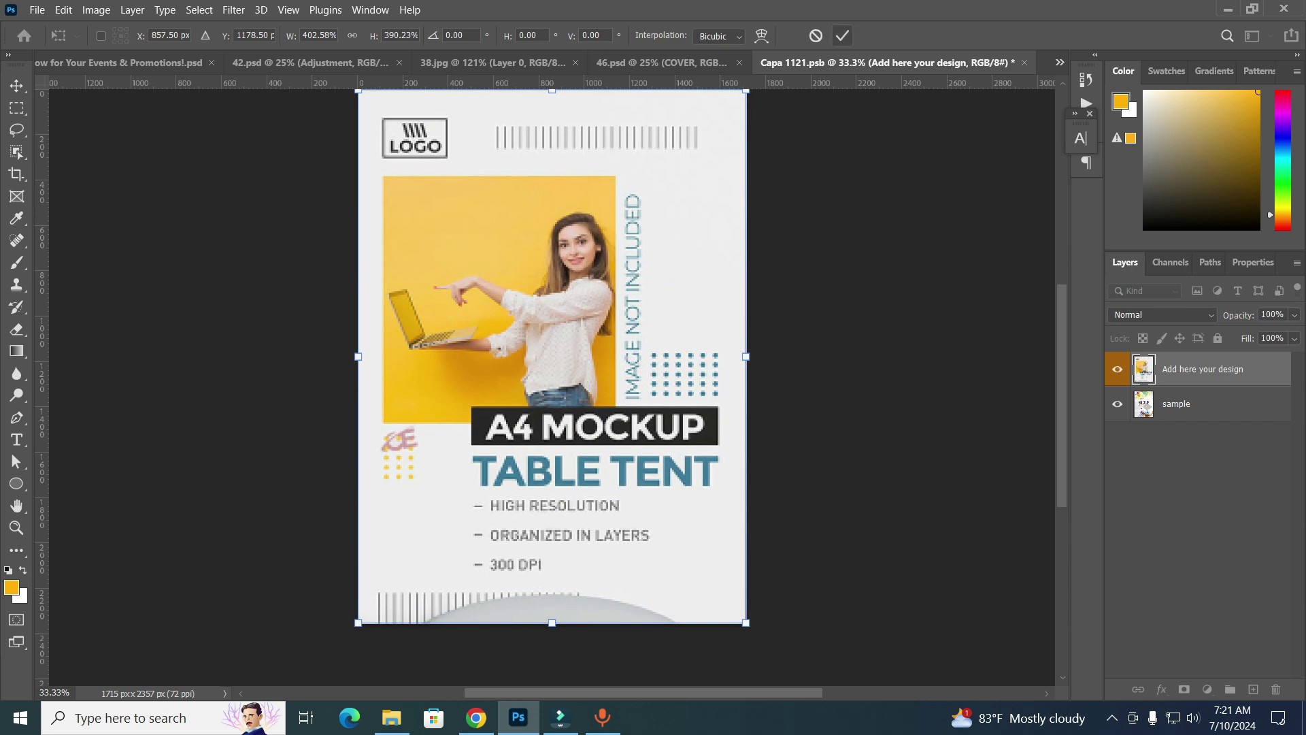
pyautogui.click(843, 36)
pyautogui.scroll(2, 552, 382)
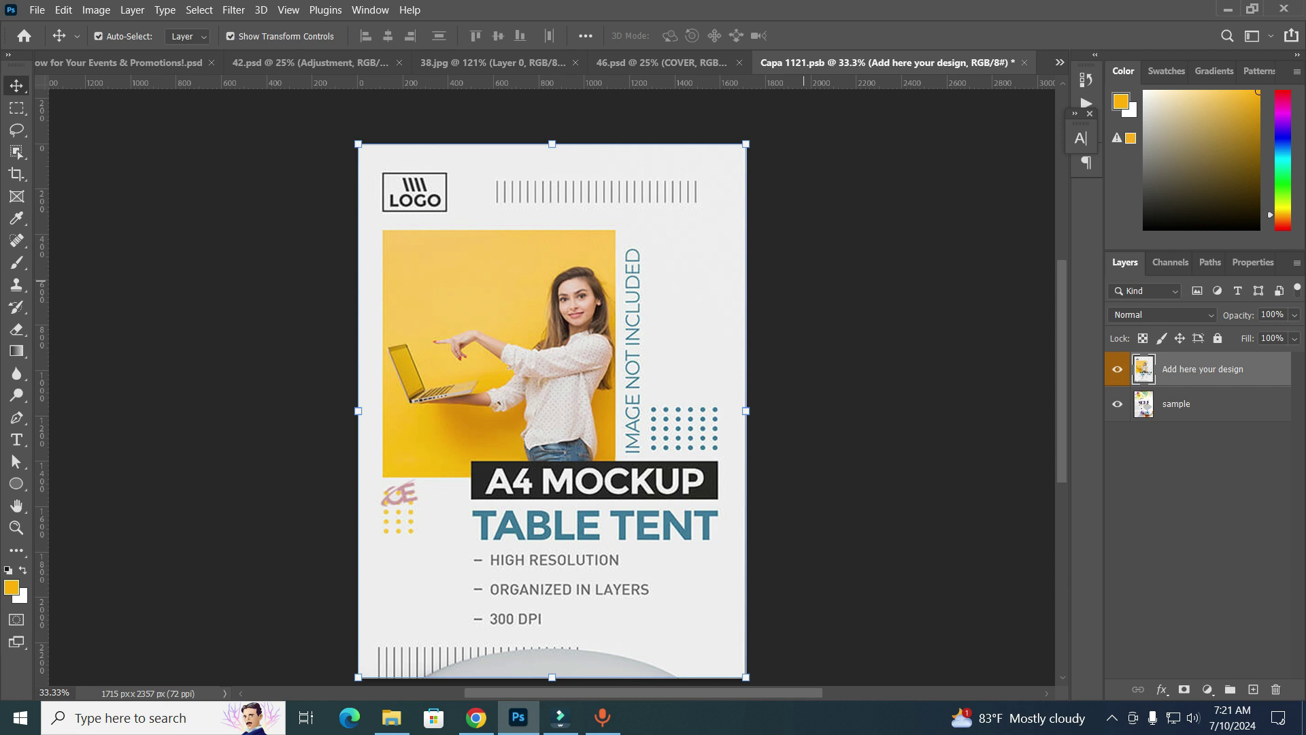
pyautogui.hotkey('ctrl', 'w')
pyautogui.press('Return')
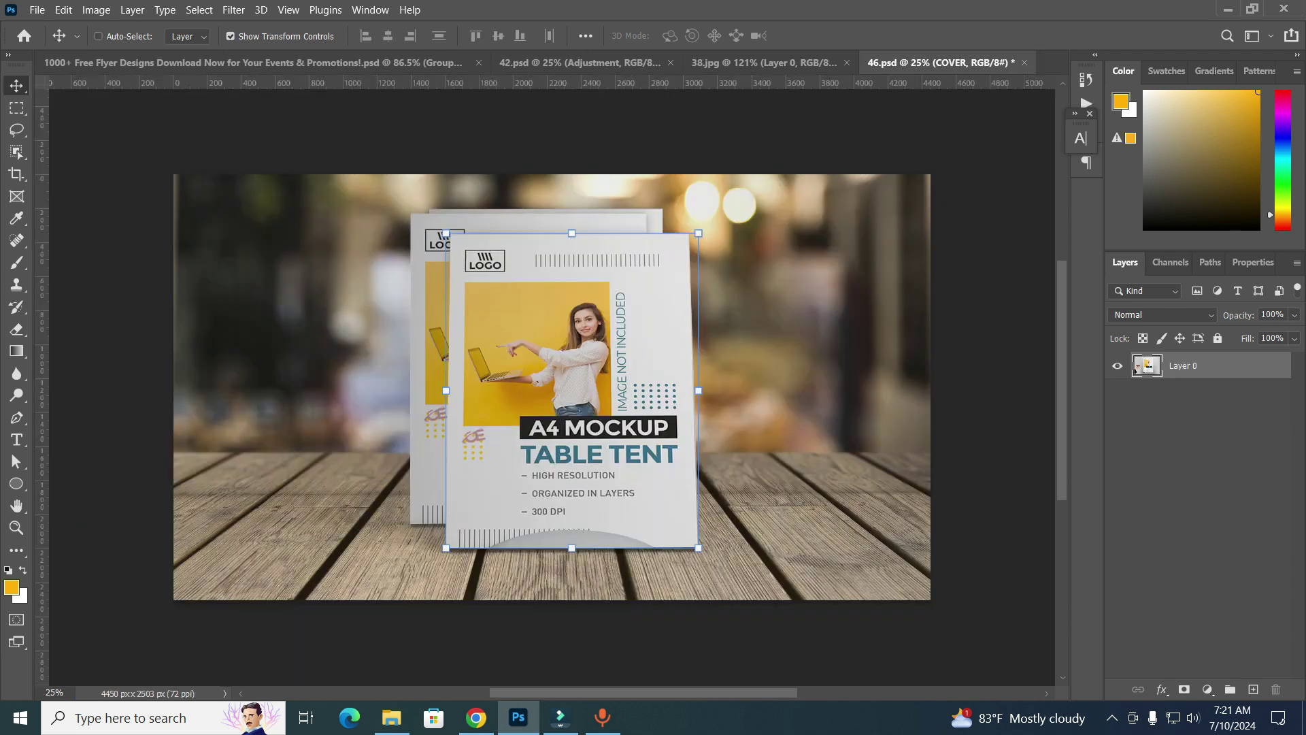
pyautogui.hotkey('ctrl', 'Tab')
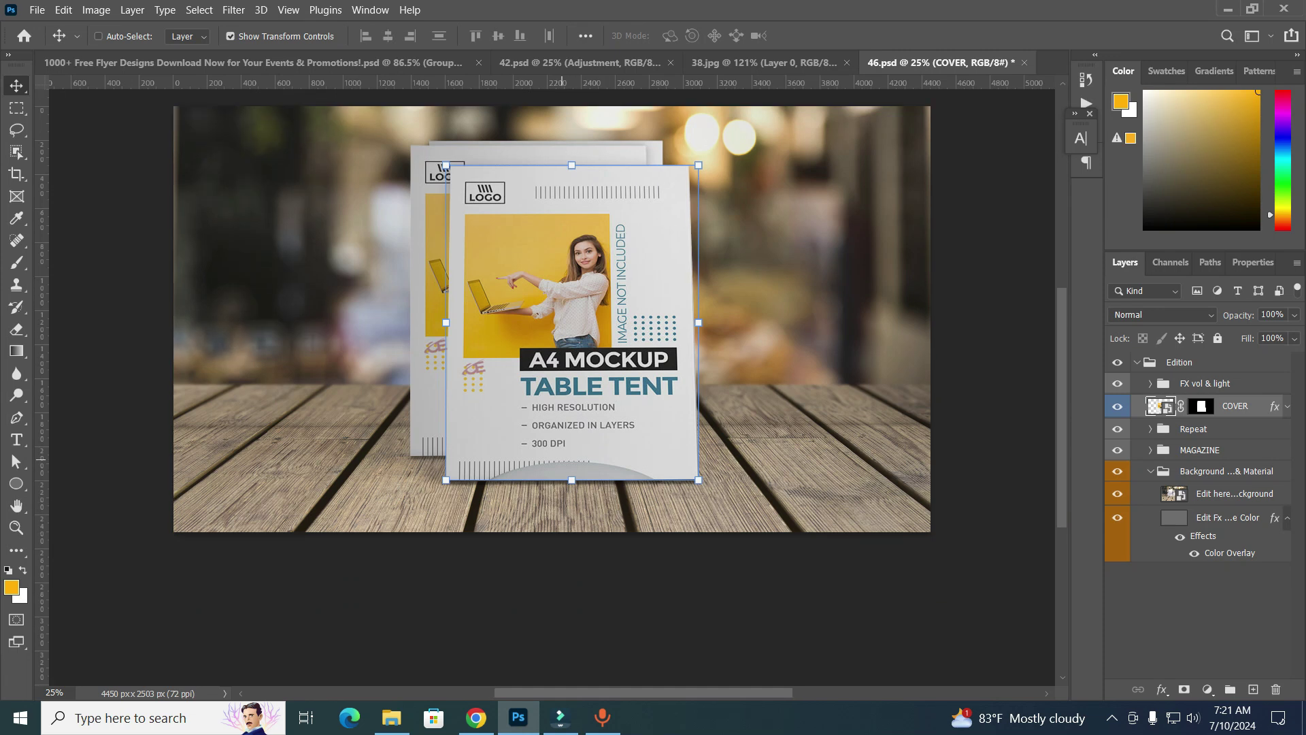
pyautogui.scroll(3, 562, 320)
pyautogui.scroll(-2, 562, 320)
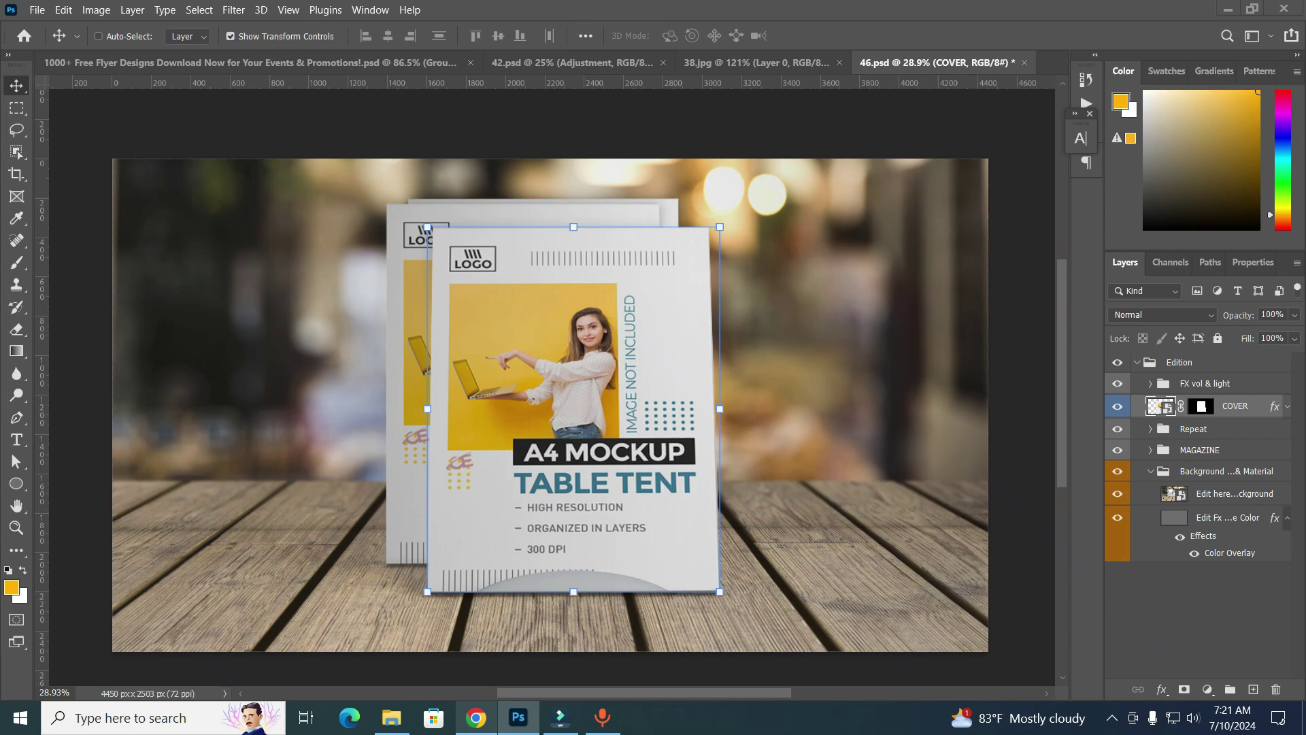
# Bring Chrome forward to the design channel's YouTube home page and scroll through it
pyautogui.click(476, 717)
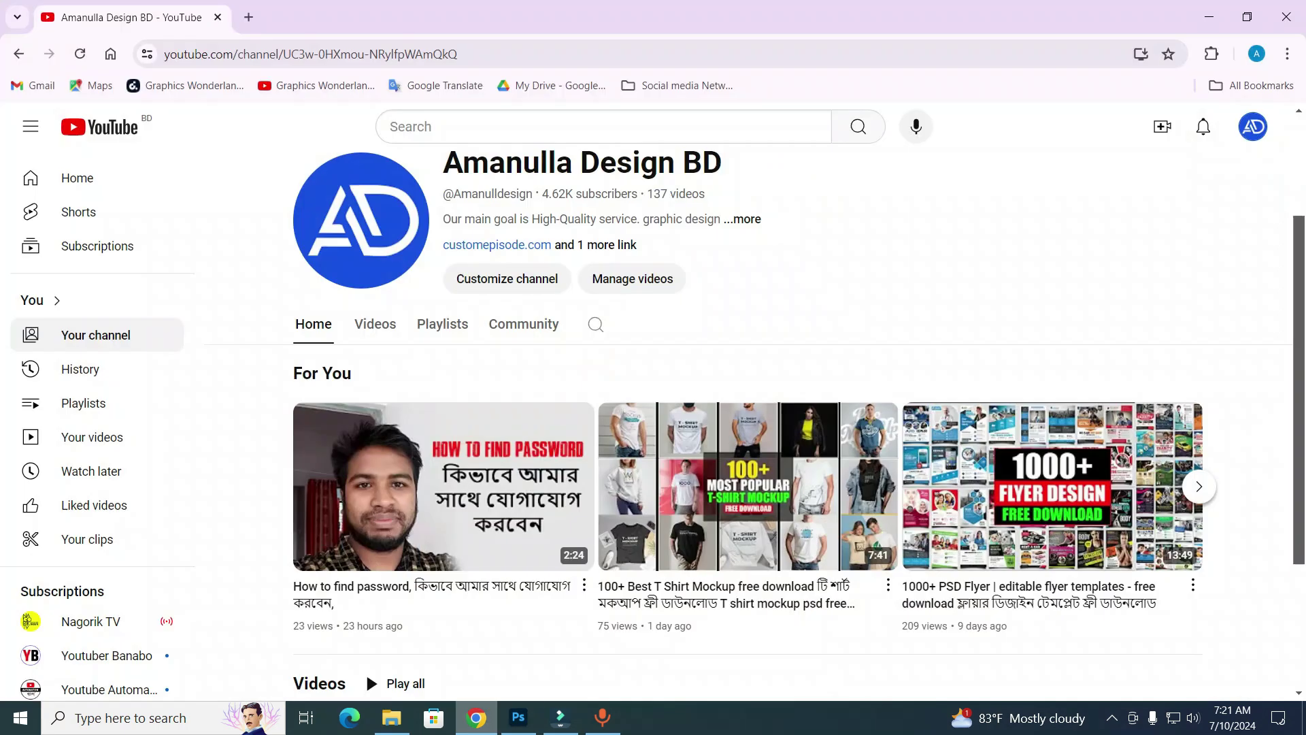
pyautogui.scroll(-1, 366, 667)
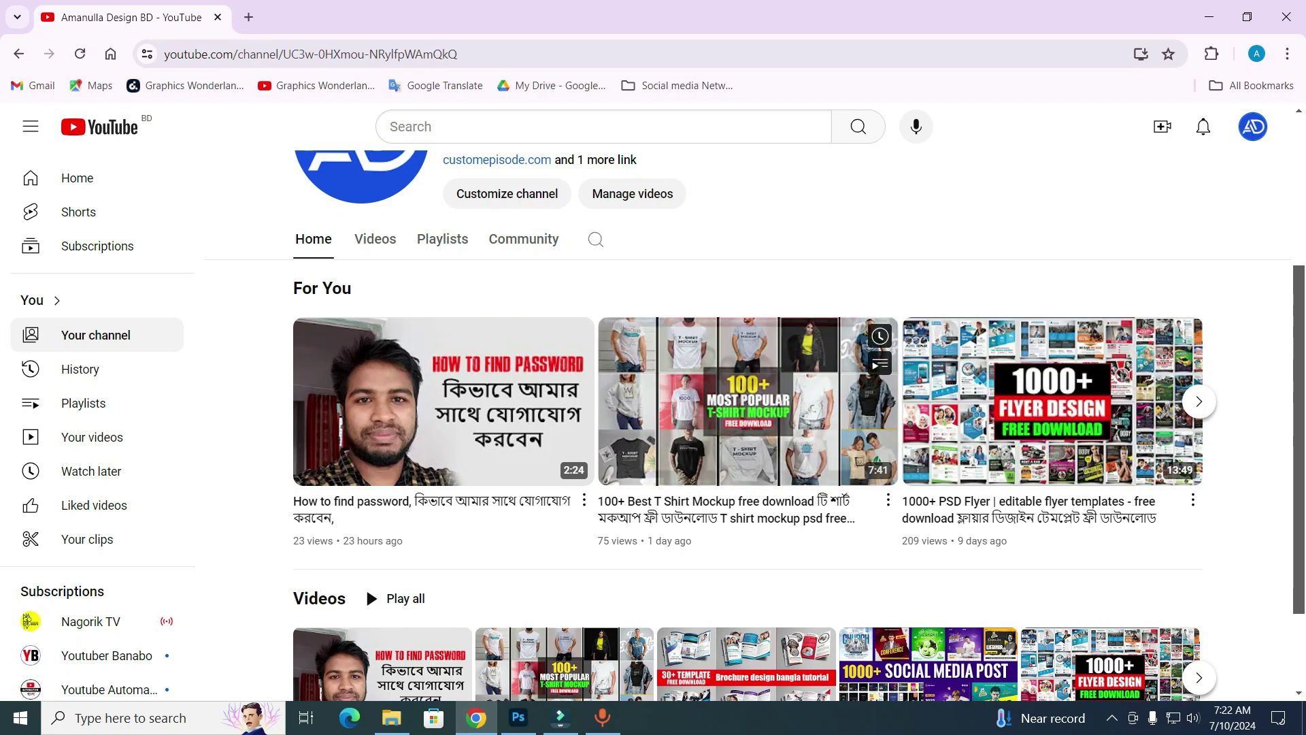
pyautogui.scroll(-2, 366, 464)
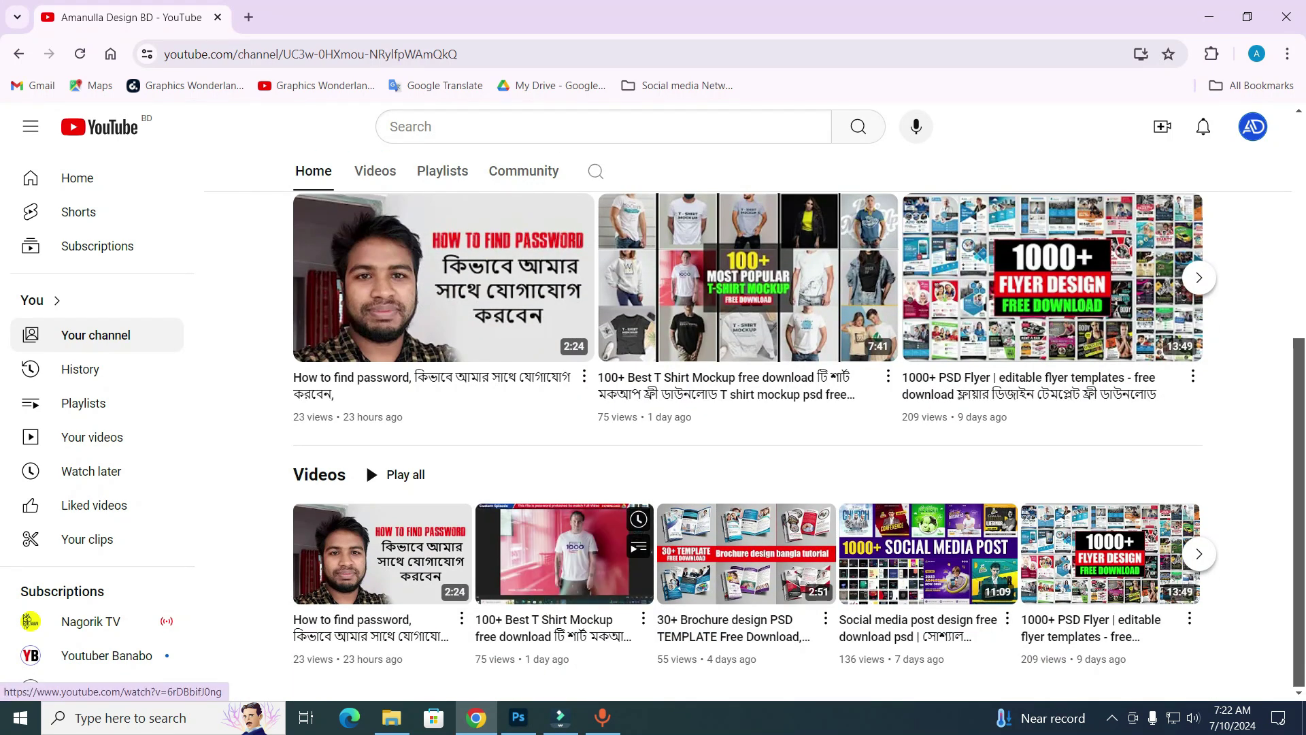
pyautogui.scroll(5, 366, 462)
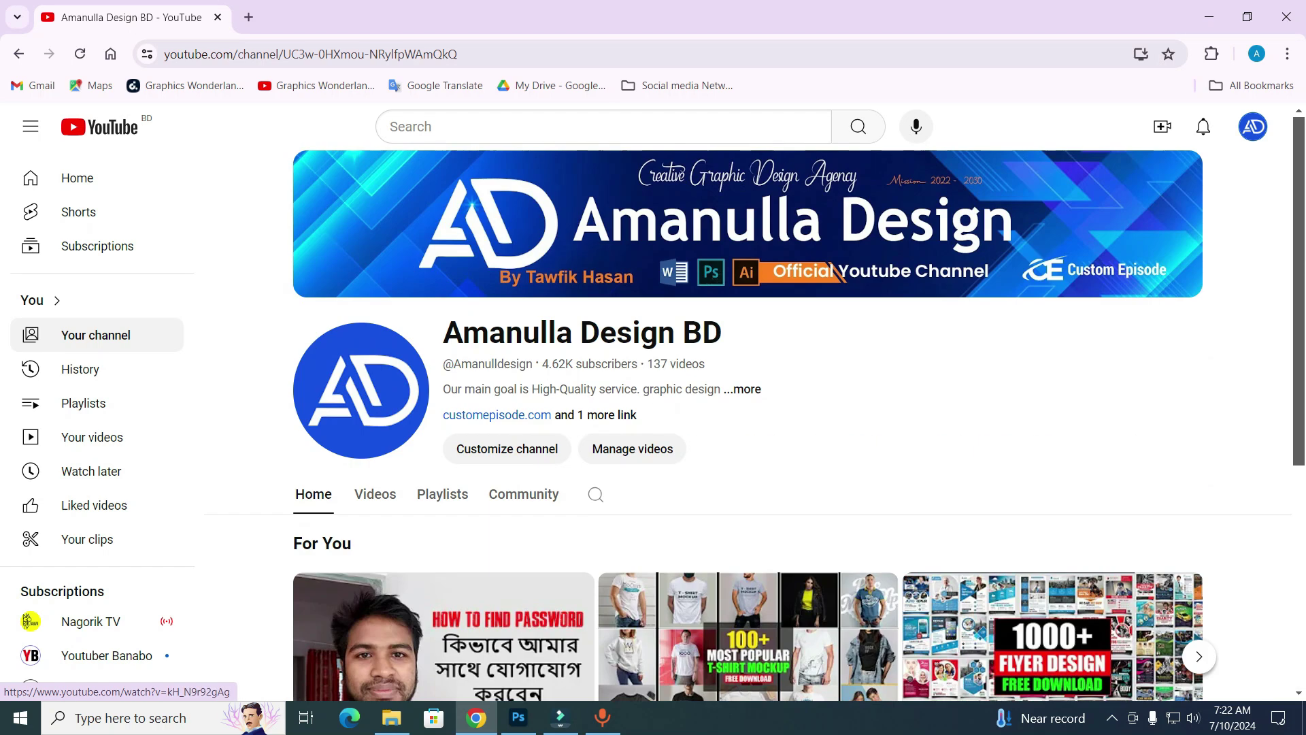
# Open the channel's Videos tab and scroll down to year-old uploads like 500+ Flyer Design Templates
pyautogui.click(375, 494)
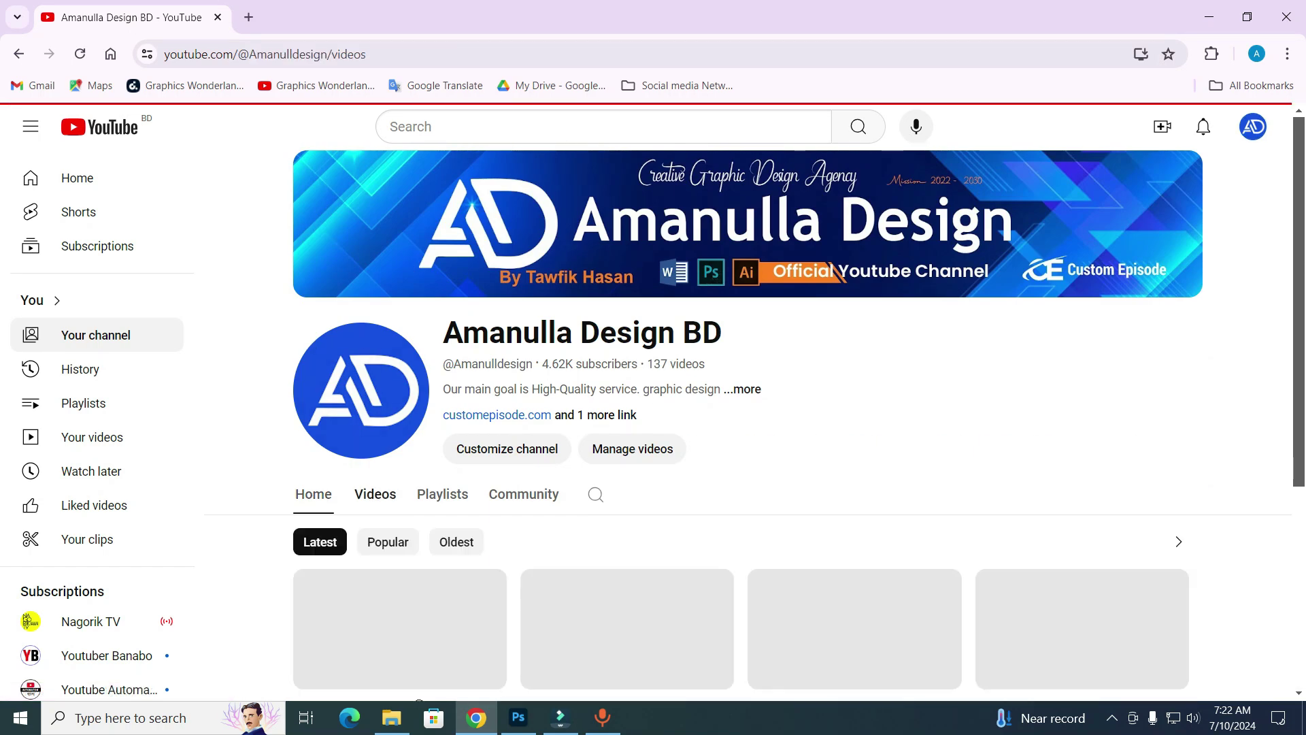
pyautogui.scroll(-4, 419, 701)
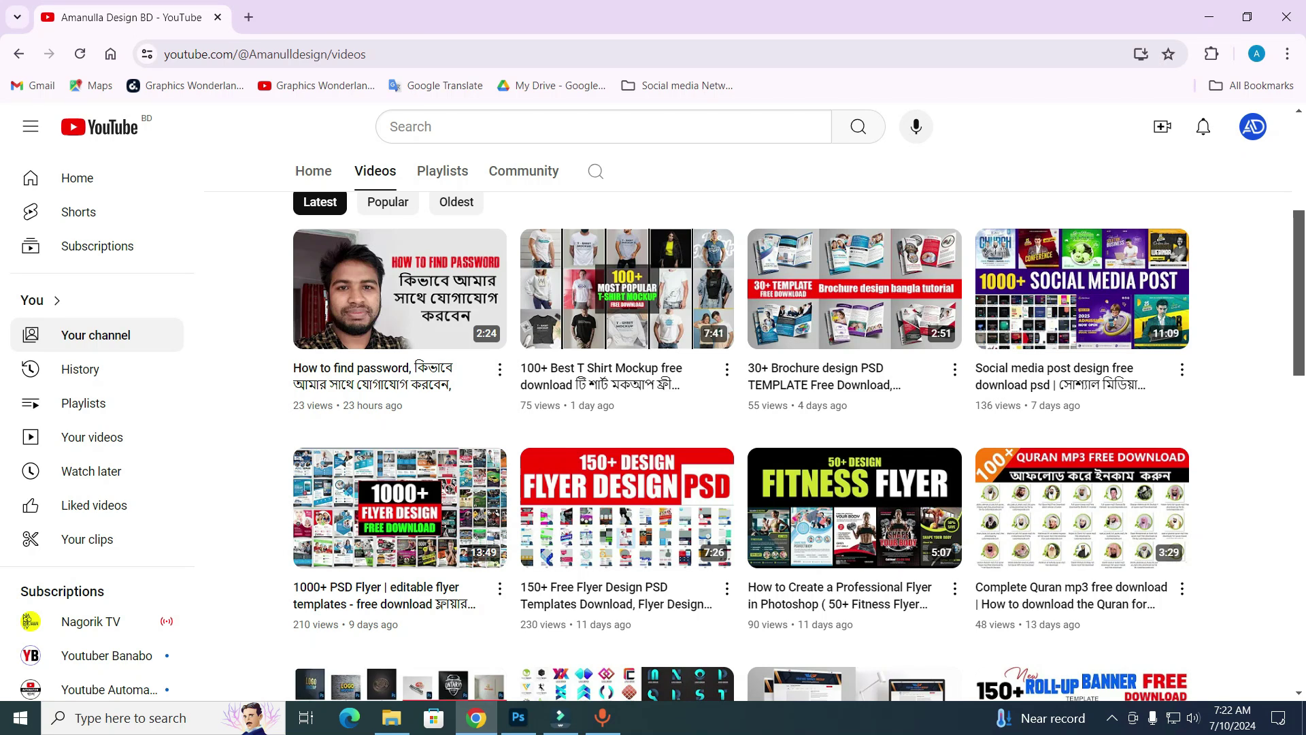
pyautogui.scroll(-3, 850, 381)
pyautogui.scroll(-4, 851, 381)
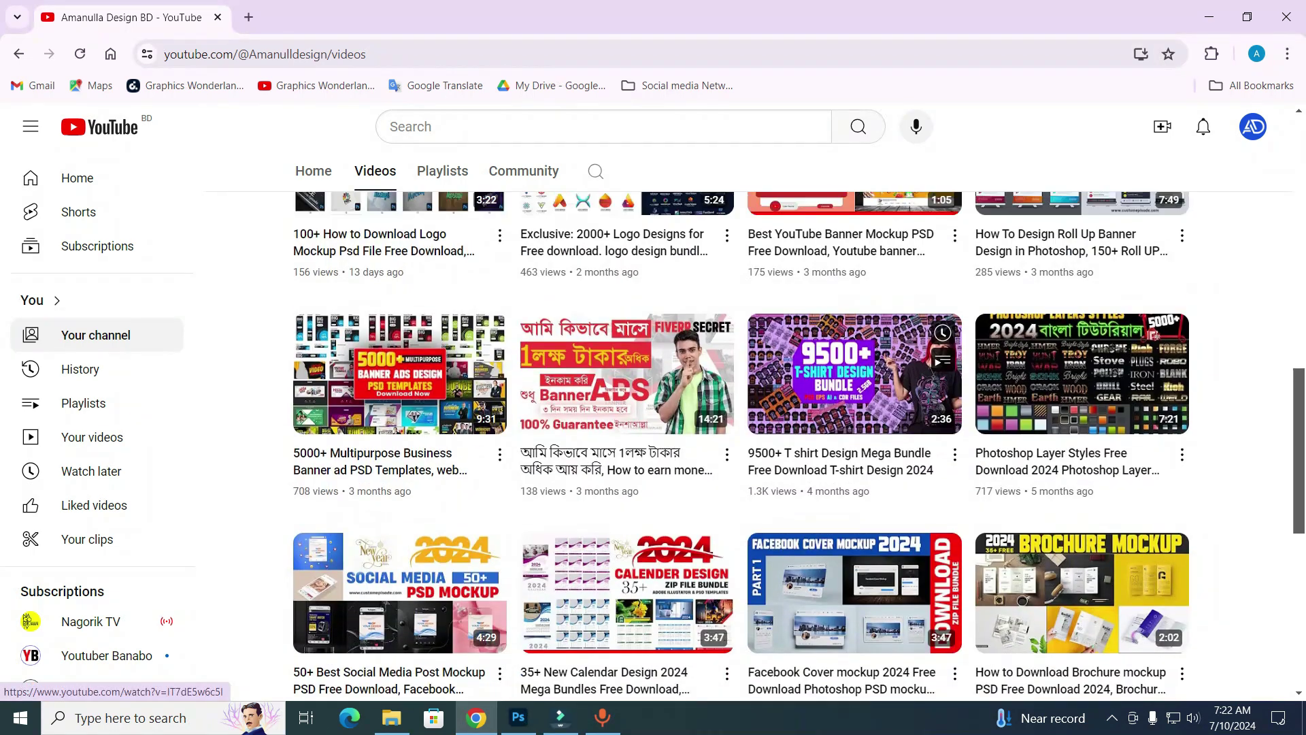
pyautogui.scroll(2, 854, 374)
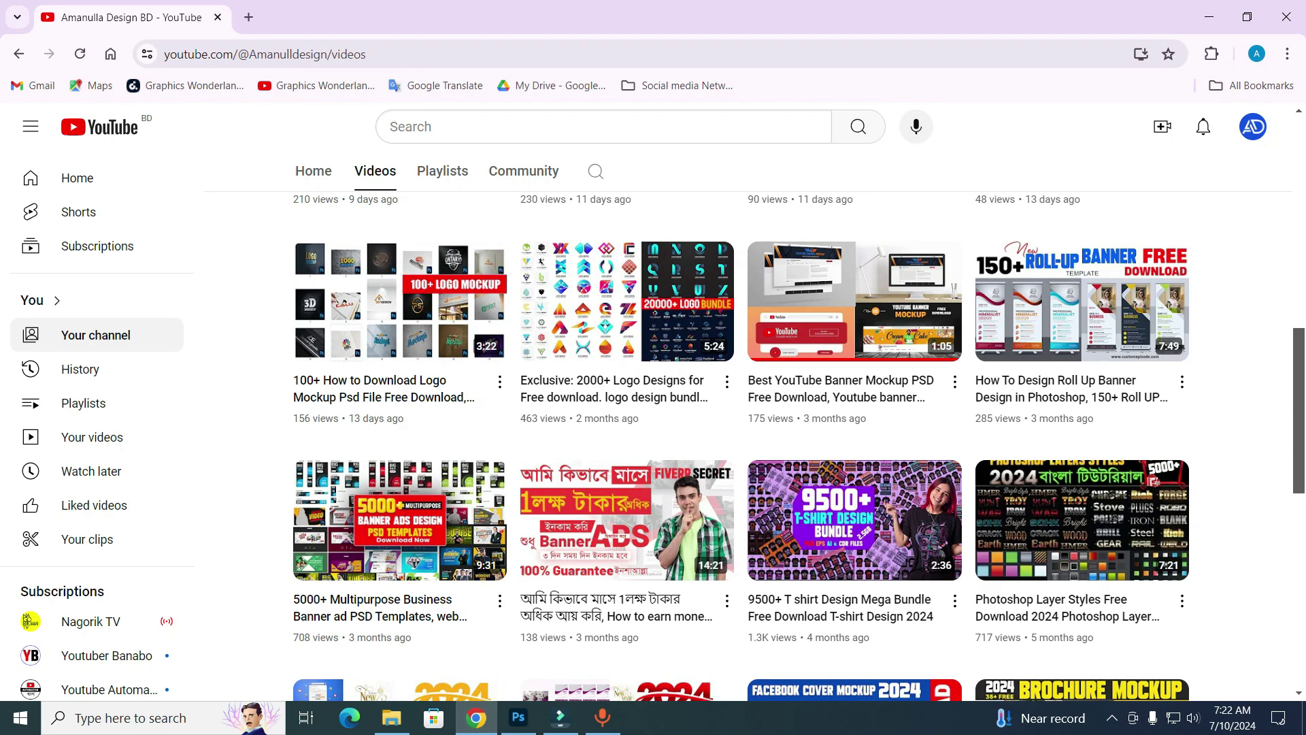
pyautogui.scroll(-3, 854, 374)
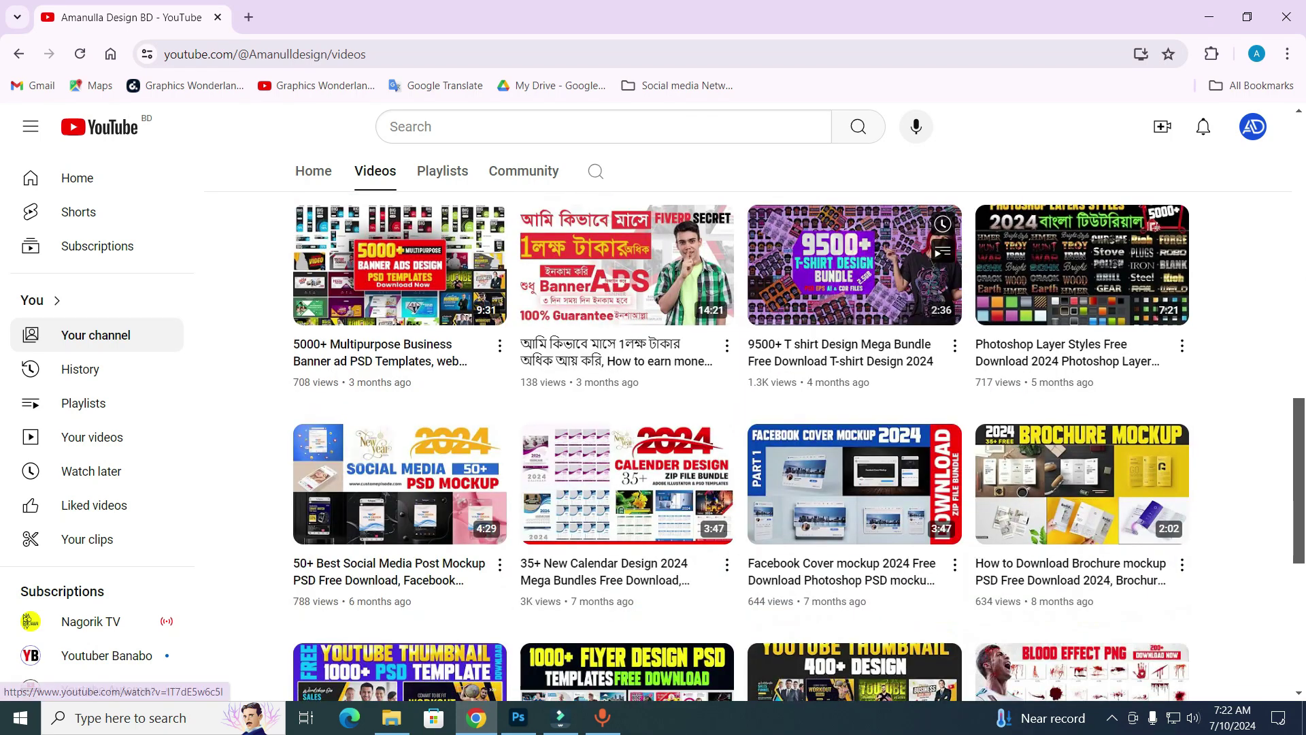
pyautogui.scroll(-3, 855, 374)
pyautogui.scroll(-2, 855, 374)
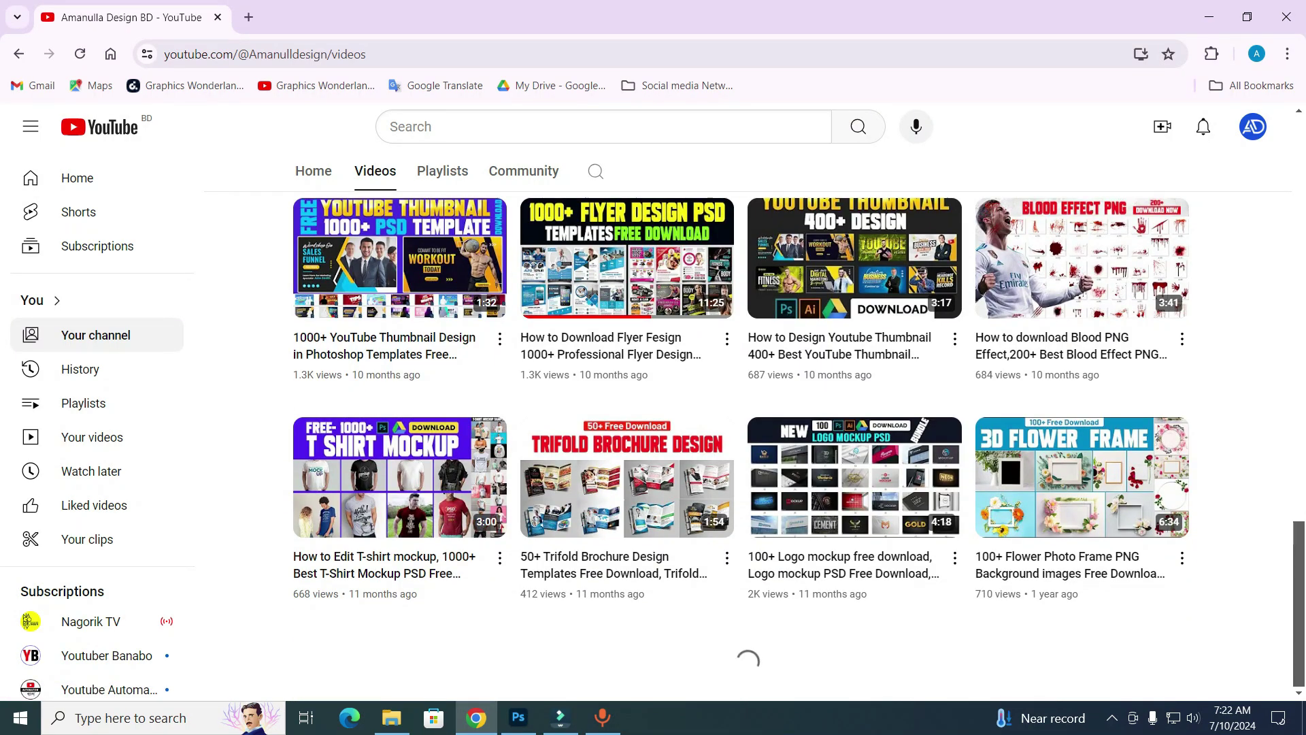
pyautogui.scroll(-3, 674, 463)
pyautogui.scroll(-3, 468, 365)
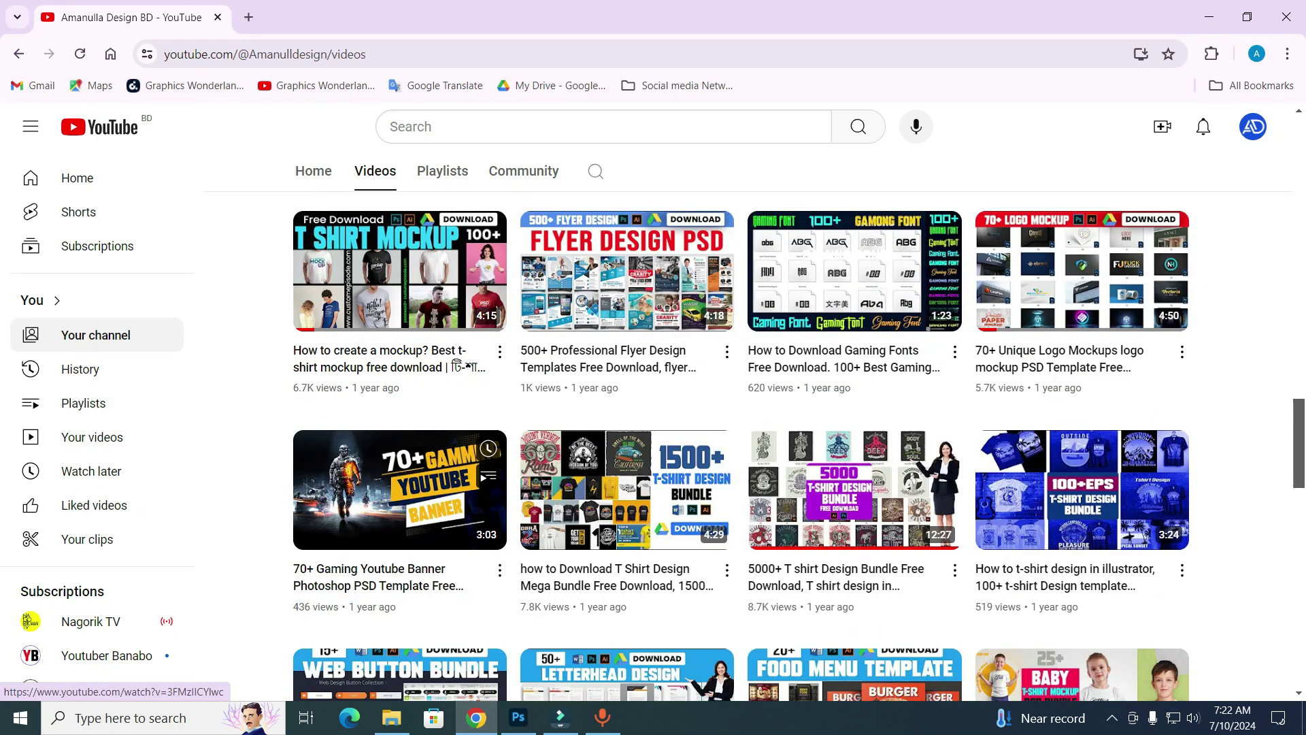
pyautogui.scroll(-2, 400, 510)
pyautogui.scroll(-2, 400, 476)
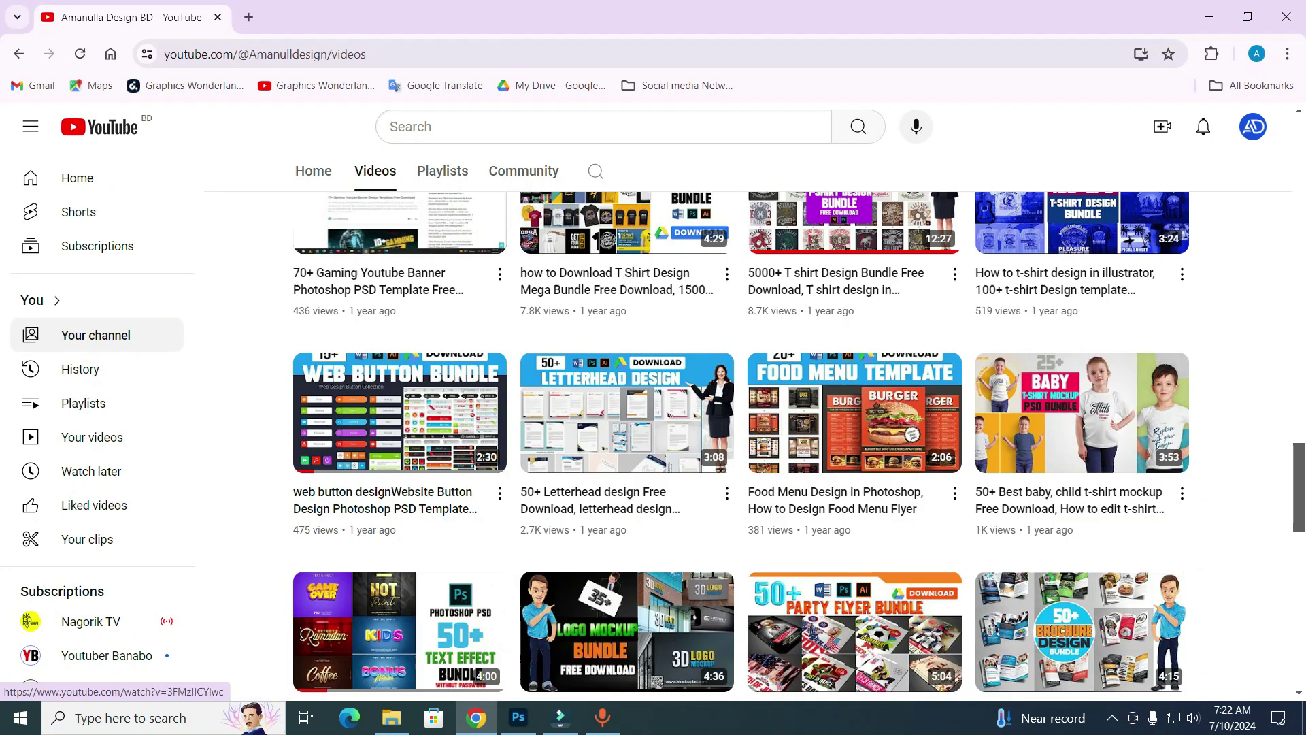
pyautogui.scroll(-3, 401, 476)
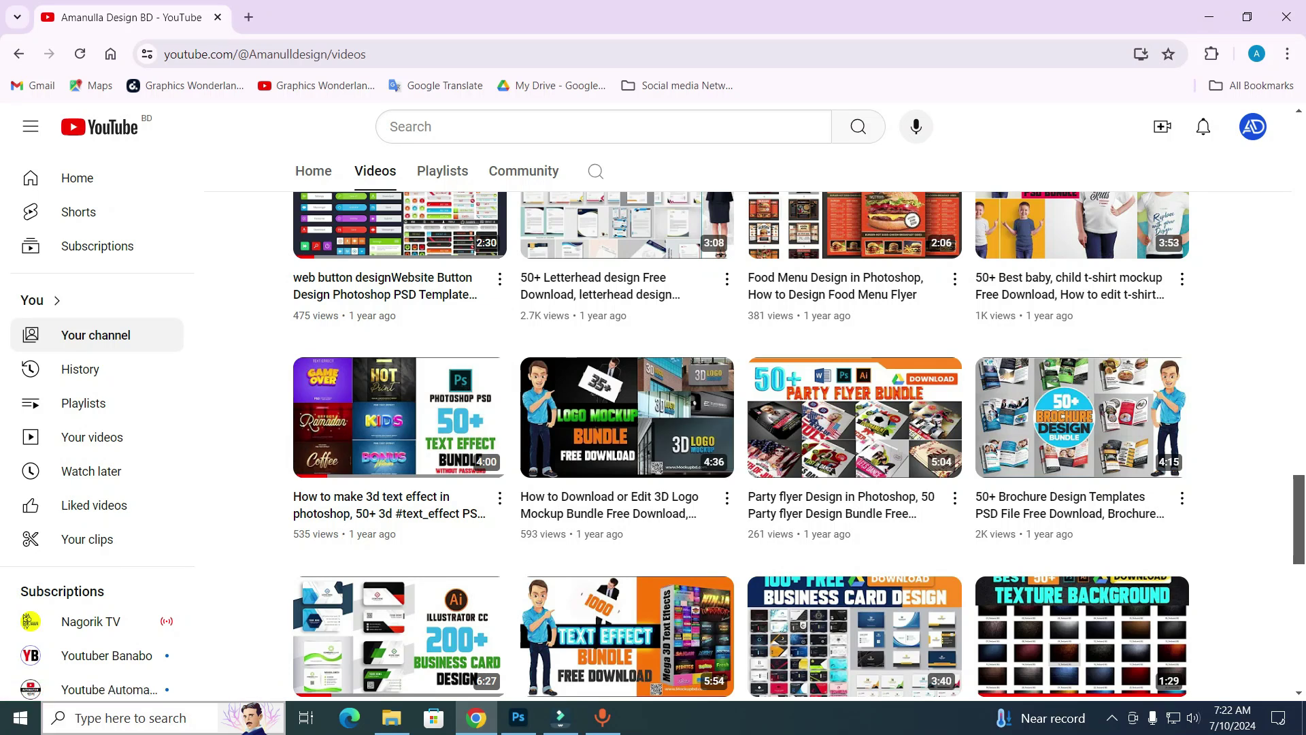
pyautogui.scroll(-5, 854, 517)
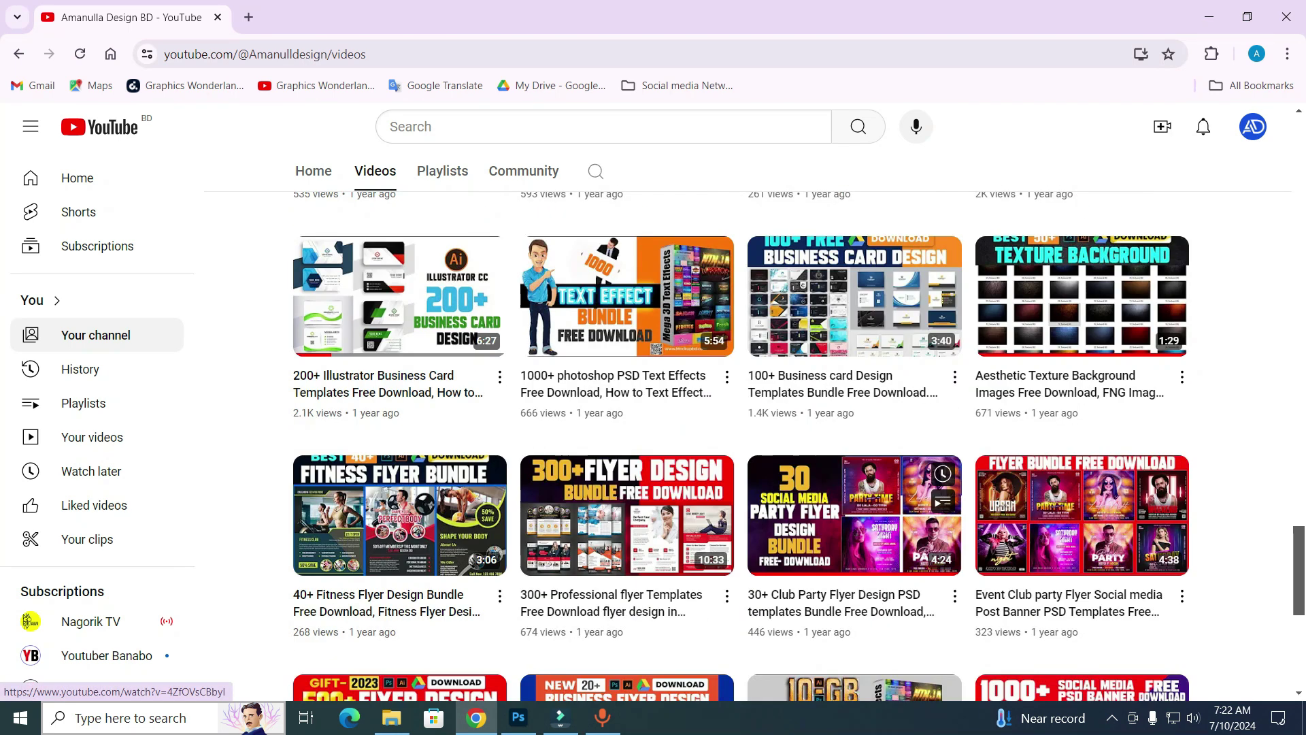
pyautogui.scroll(-5, 854, 395)
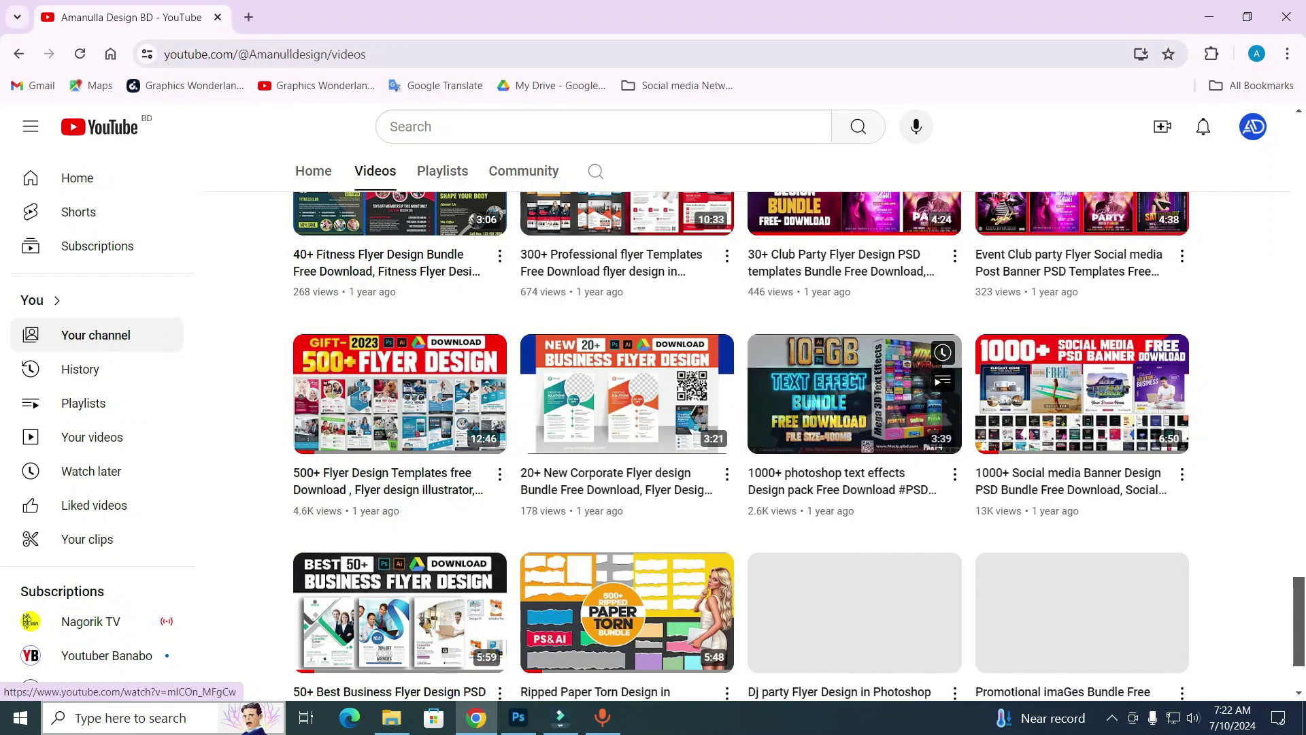